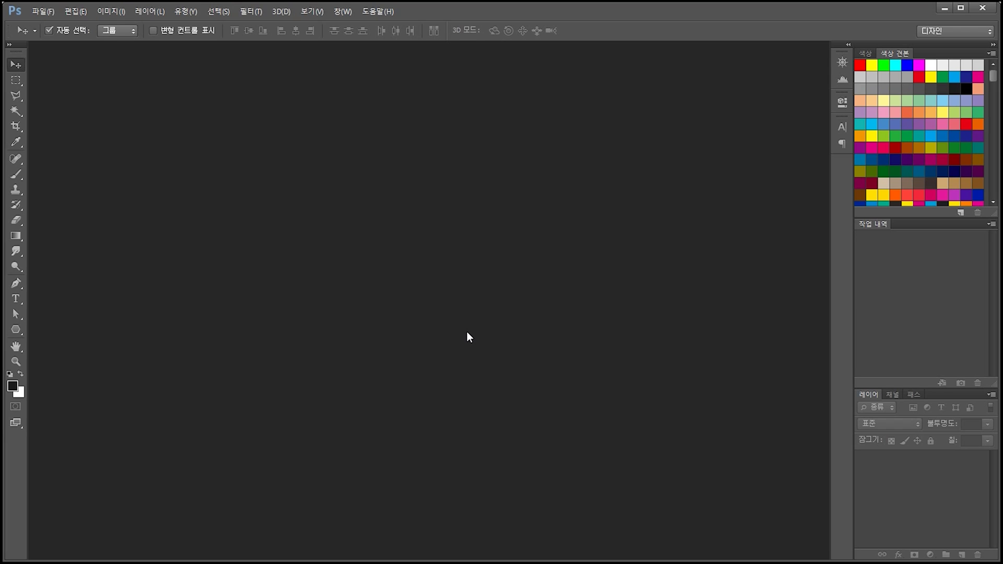
Step: Create a new document 210 × 297 millimetres at 300 pixels per inch
left_click(43, 11)
left_click(75, 21)
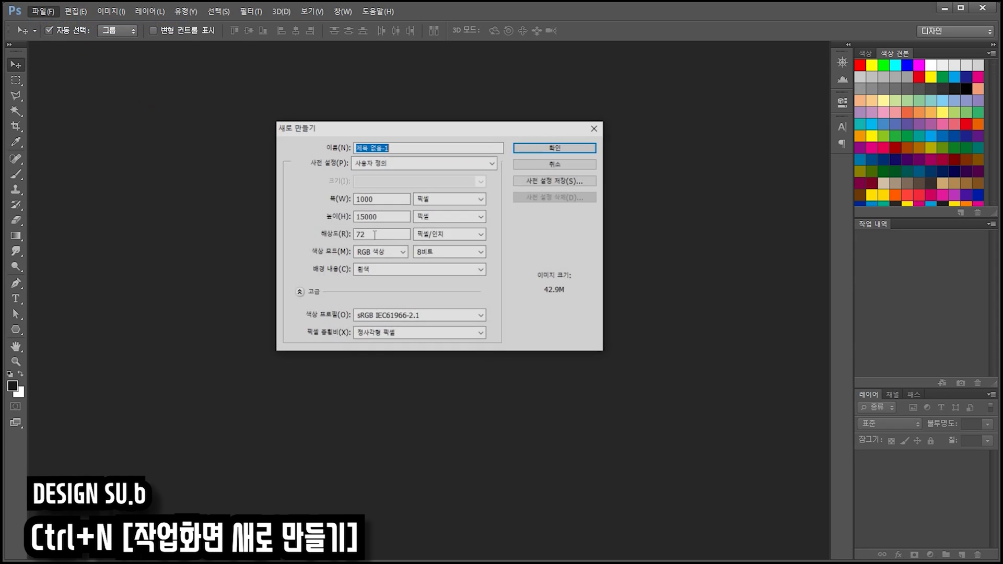
left_click(446, 199)
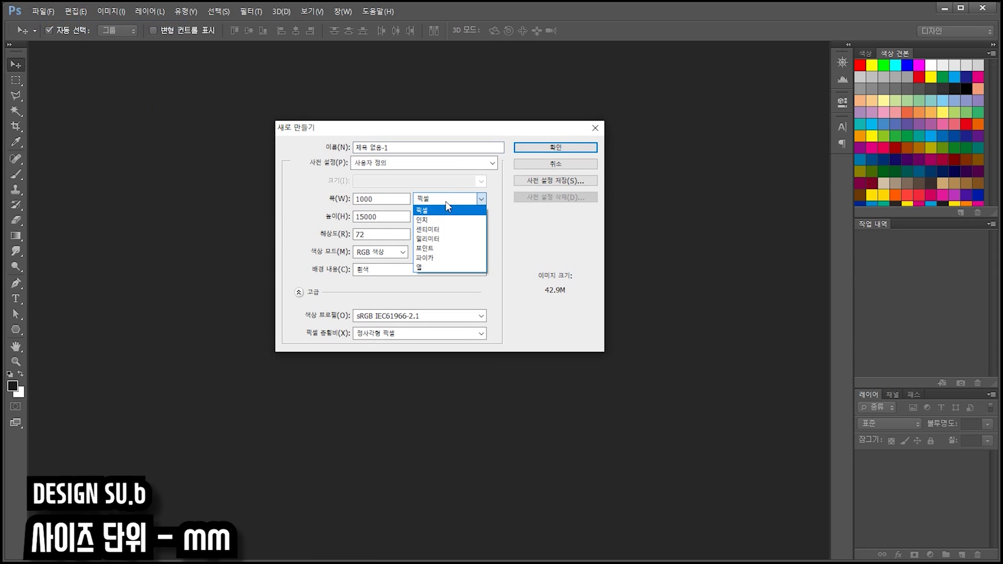
left_click(441, 239)
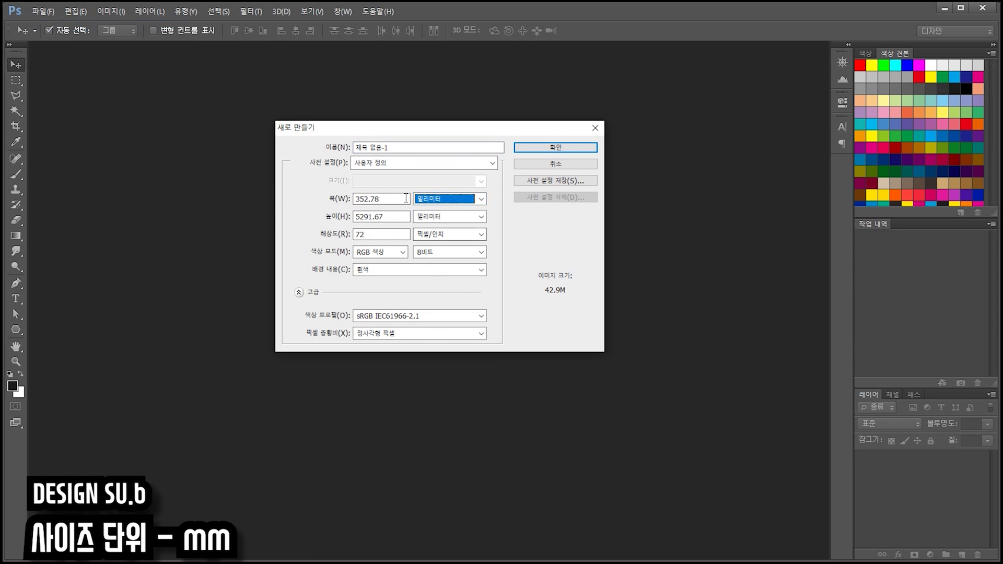
left_click(395, 199)
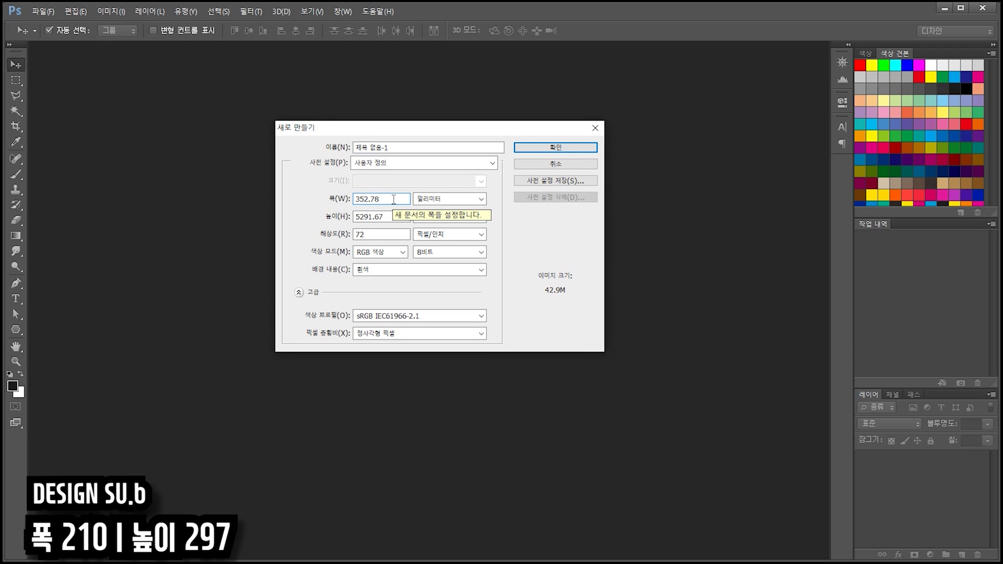
double_click(394, 199)
type("210")
key("Tab")
type("297")
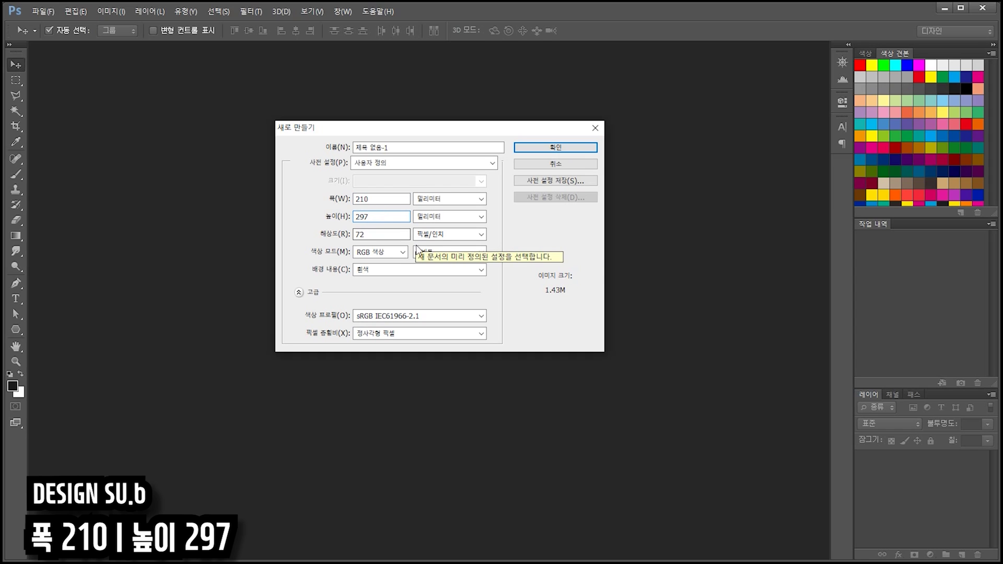
double_click(369, 234)
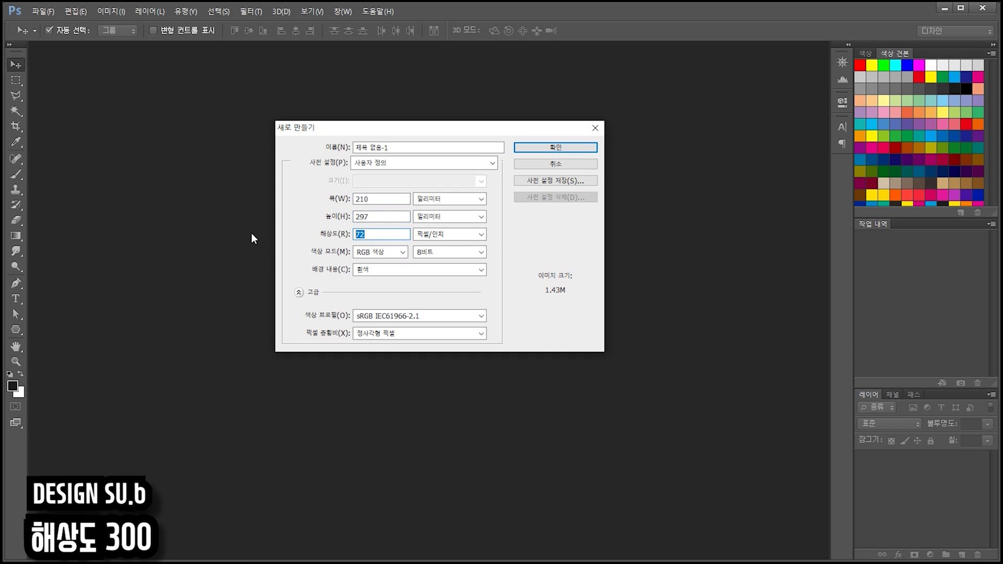
type("300")
left_click(334, 234)
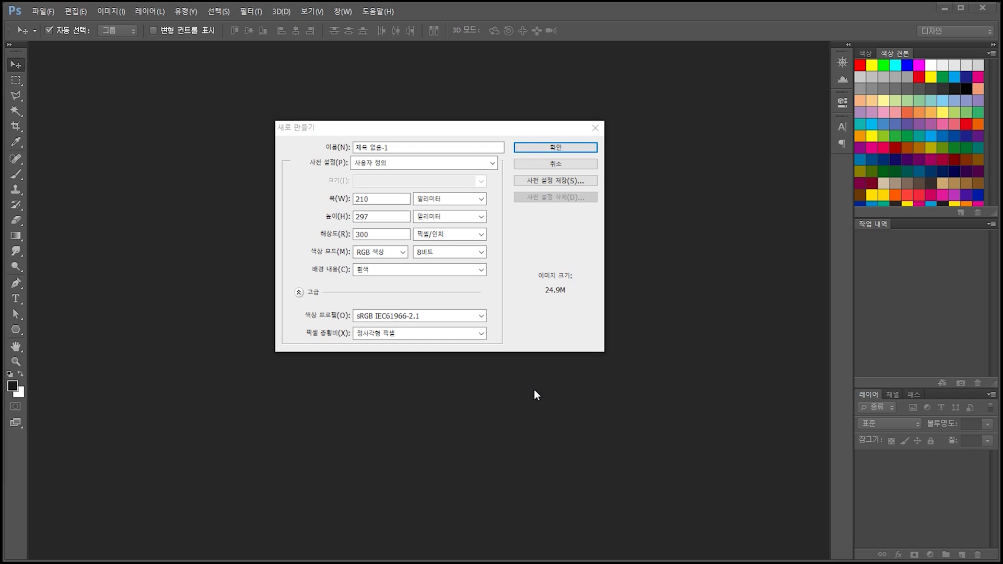
left_click(565, 142)
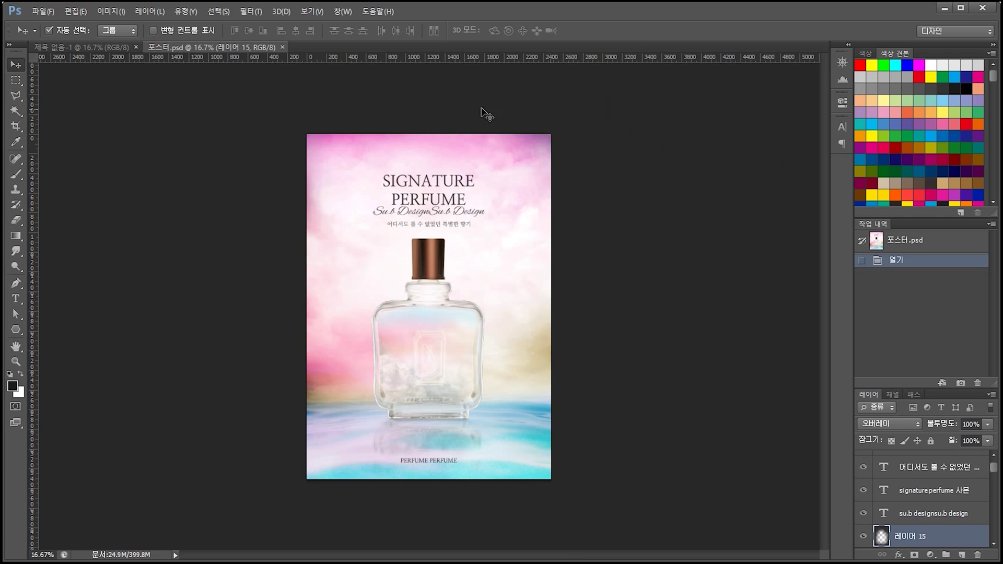
Step: Move the poster tab before the blank document and arrange the documents side by side
left_click_drag(282, 48, 245, 47)
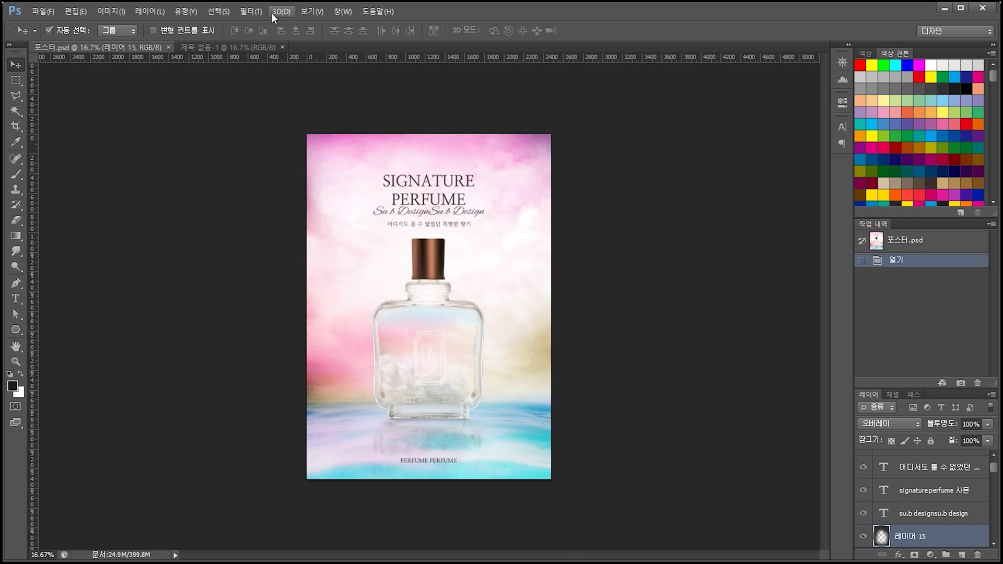
left_click(251, 11)
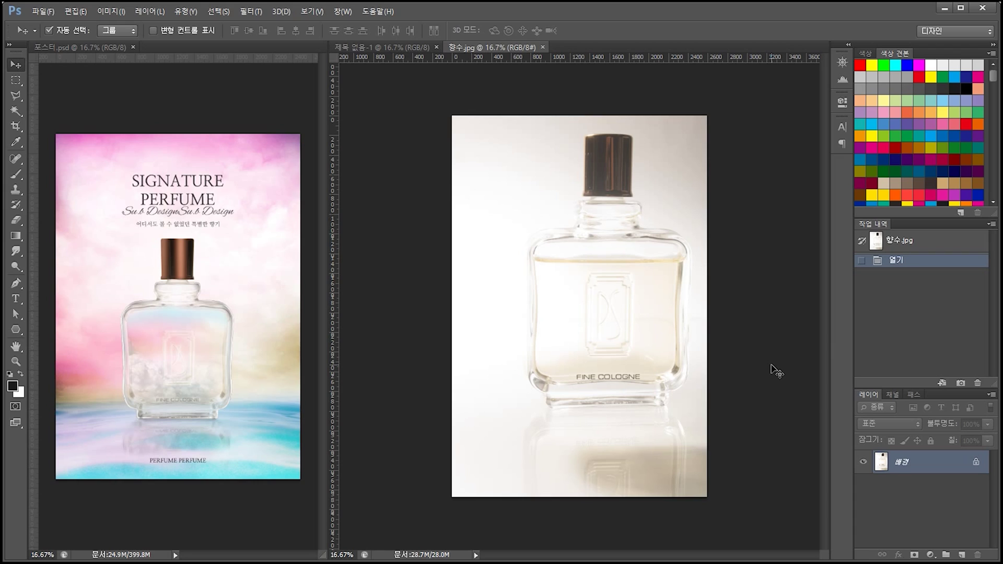
Step: Duplicate the bottle layer and add guides at the bottle's left, right, shoulder and base
key("ctrl+j")
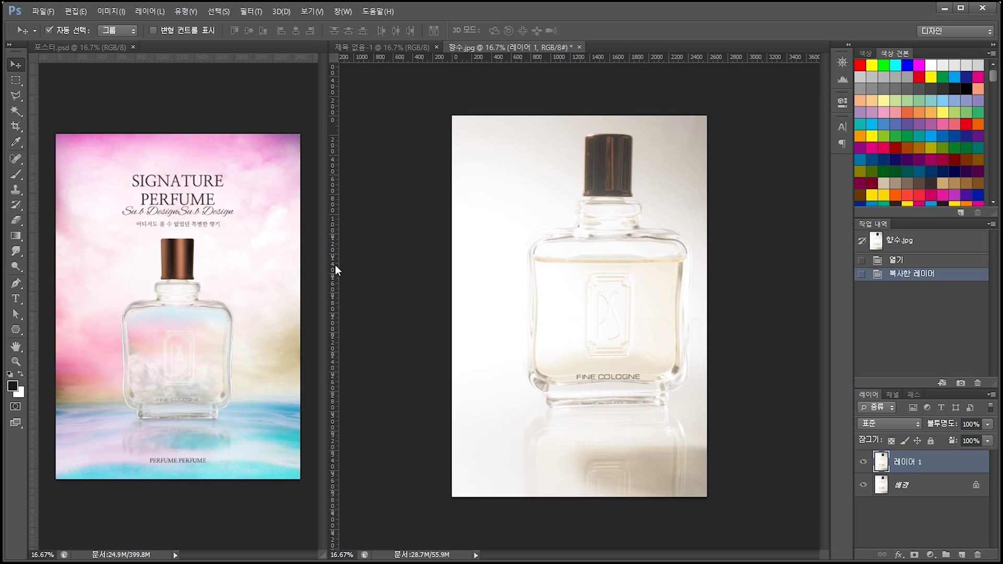
left_click_drag(335, 266, 529, 318)
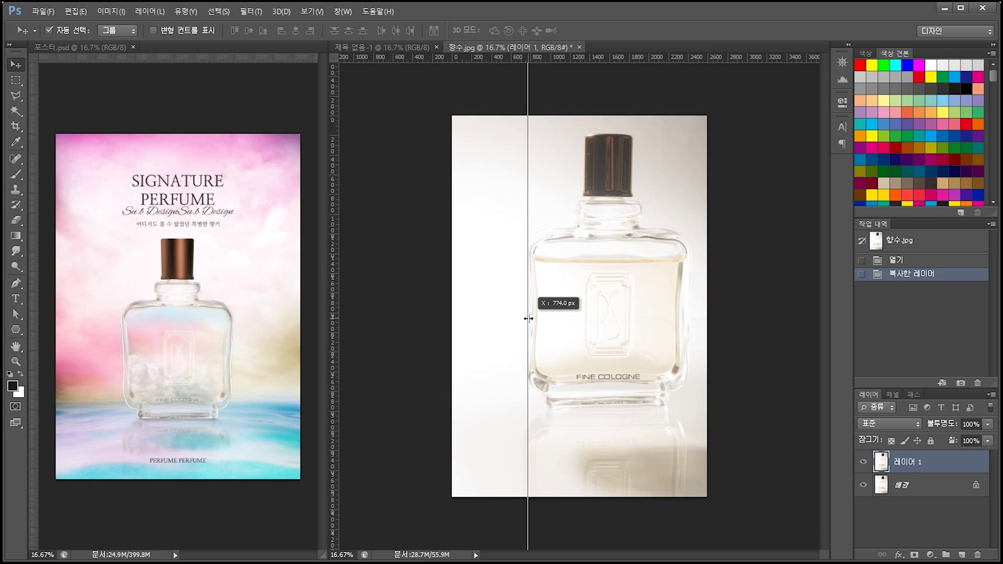
left_click_drag(529, 319, 530, 318)
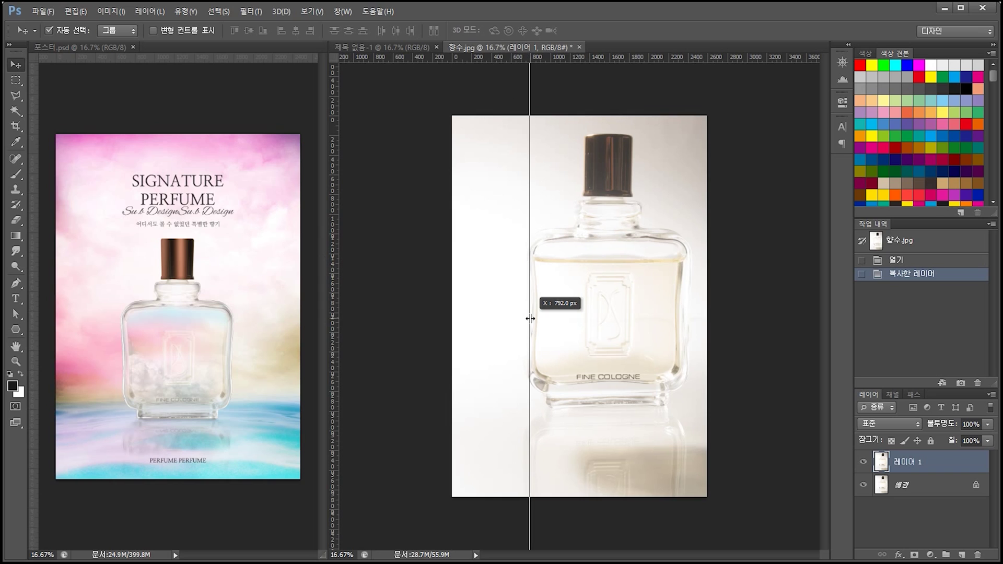
left_click_drag(335, 358, 686, 366)
left_click_drag(653, 57, 651, 406)
key("ctrl+t")
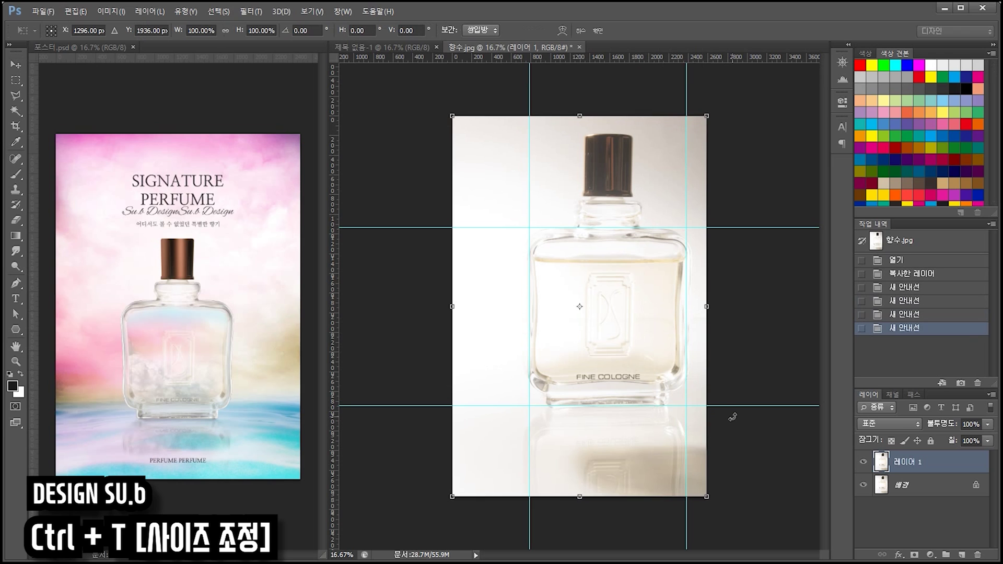
Step: Skew the duplicated layer's bottom corners to level the bottle's base
key("ctrl+plus")
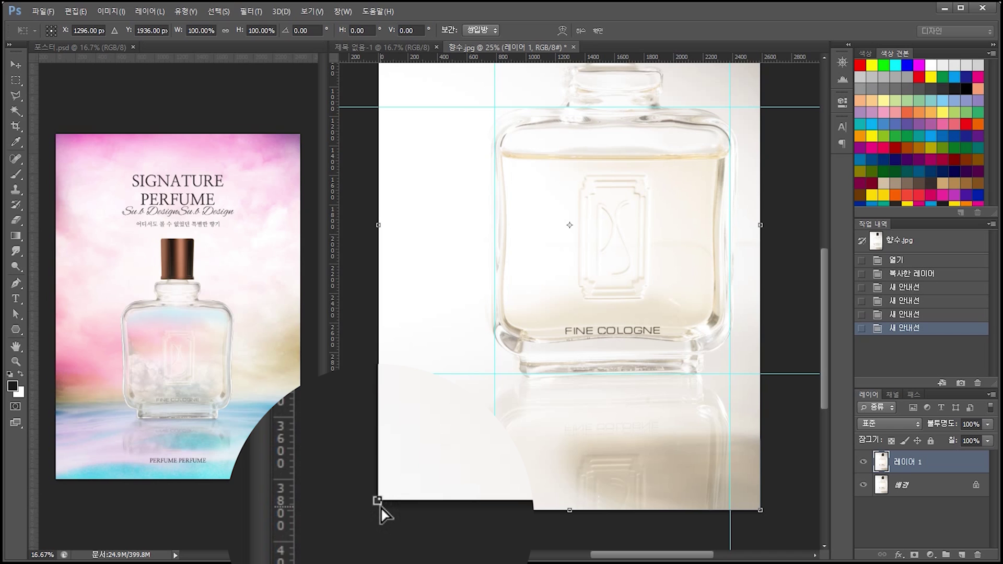
left_click_drag(381, 509, 390, 511)
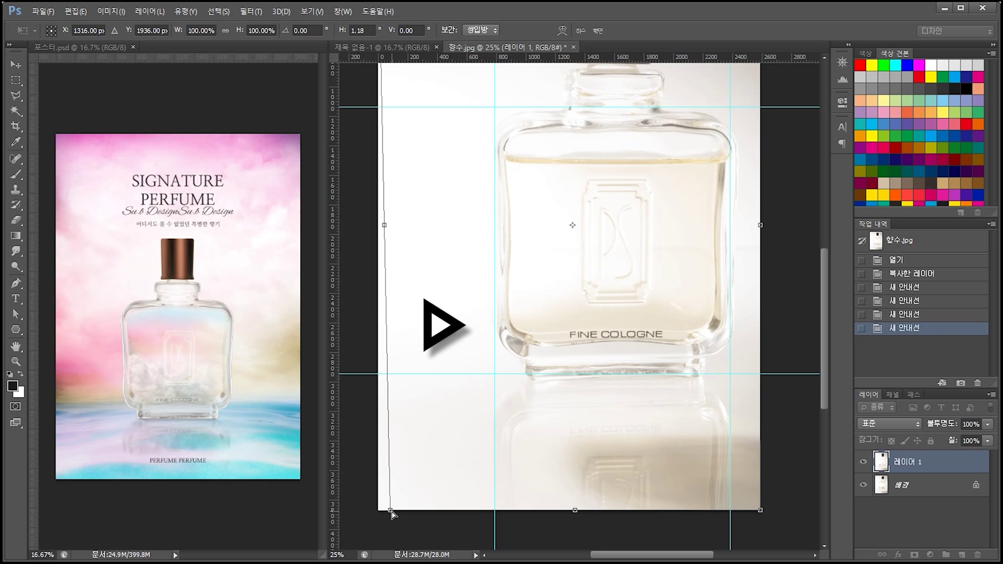
left_click_drag(391, 511, 391, 506)
left_click_drag(761, 507, 656, 522)
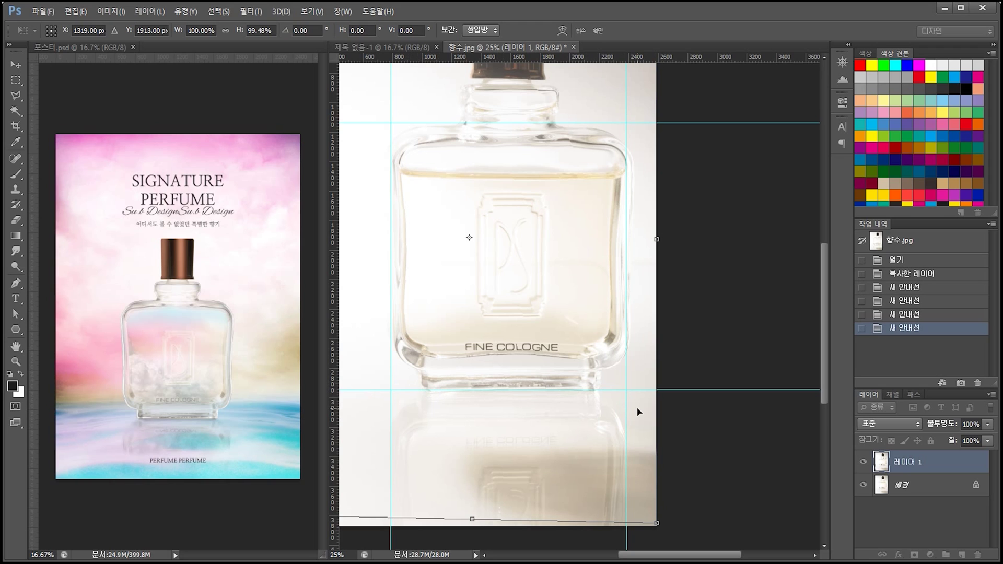
left_click_drag(675, 119, 710, 236)
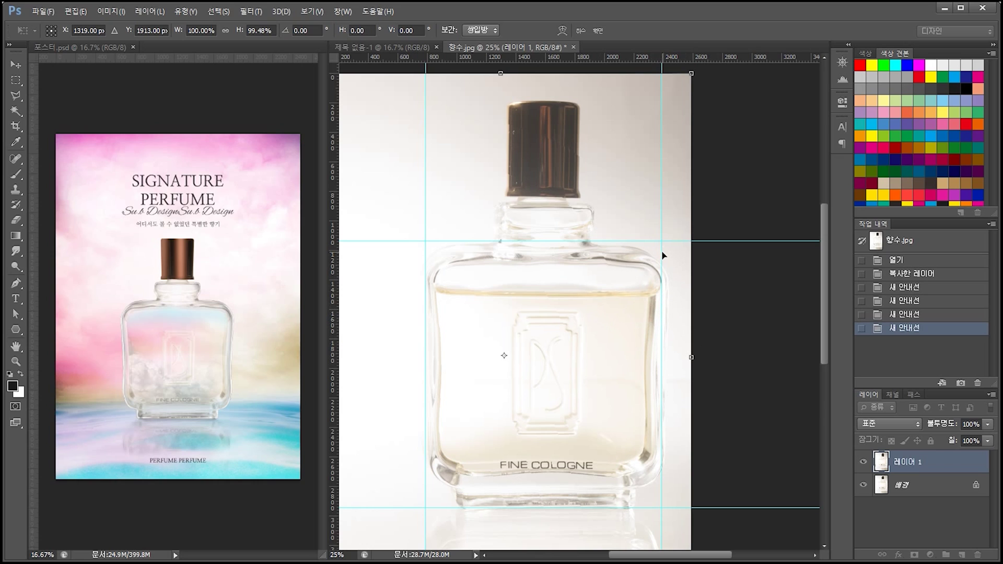
left_click_drag(662, 252, 666, 255)
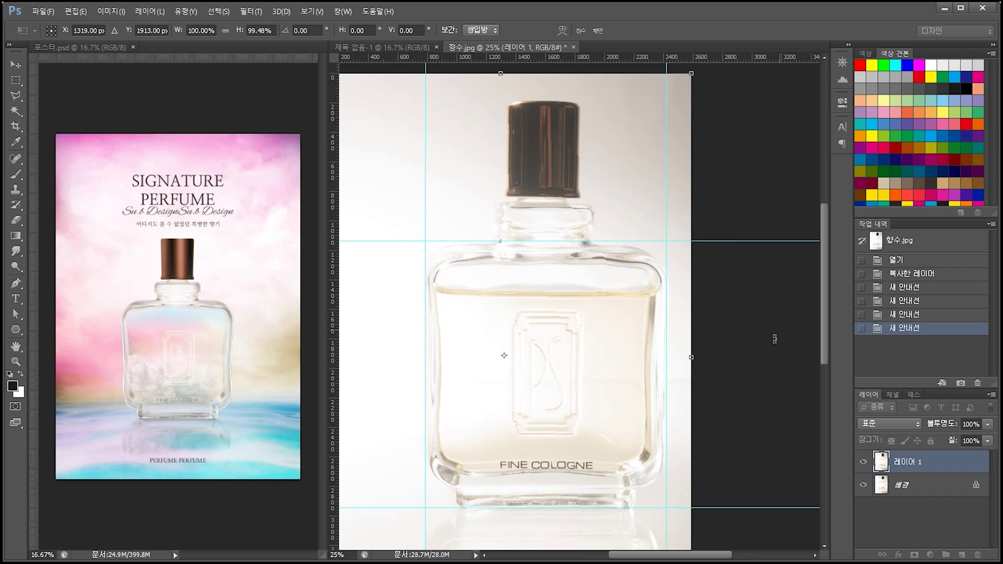
scroll(710, 483, "down", 3)
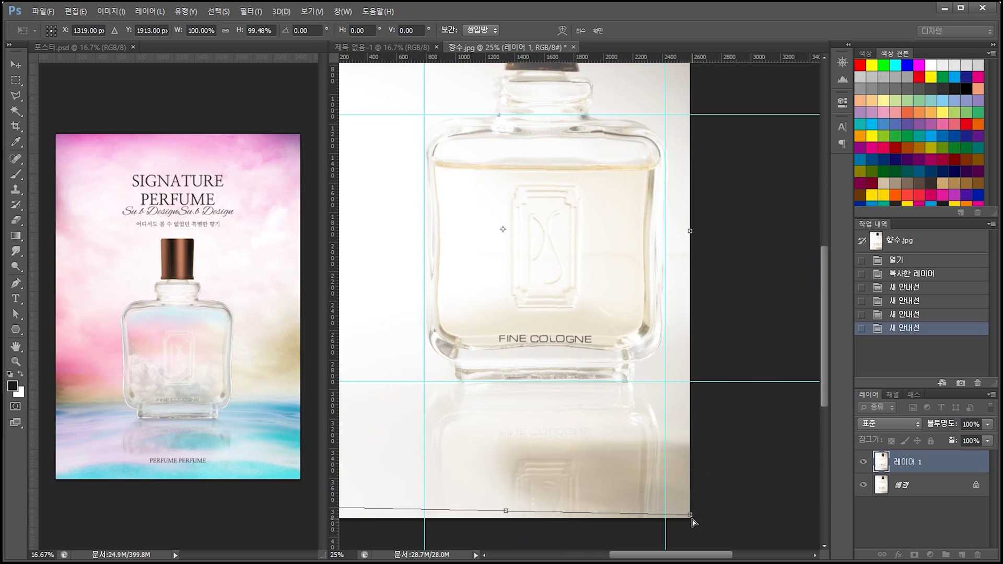
left_click_drag(693, 522, 697, 521)
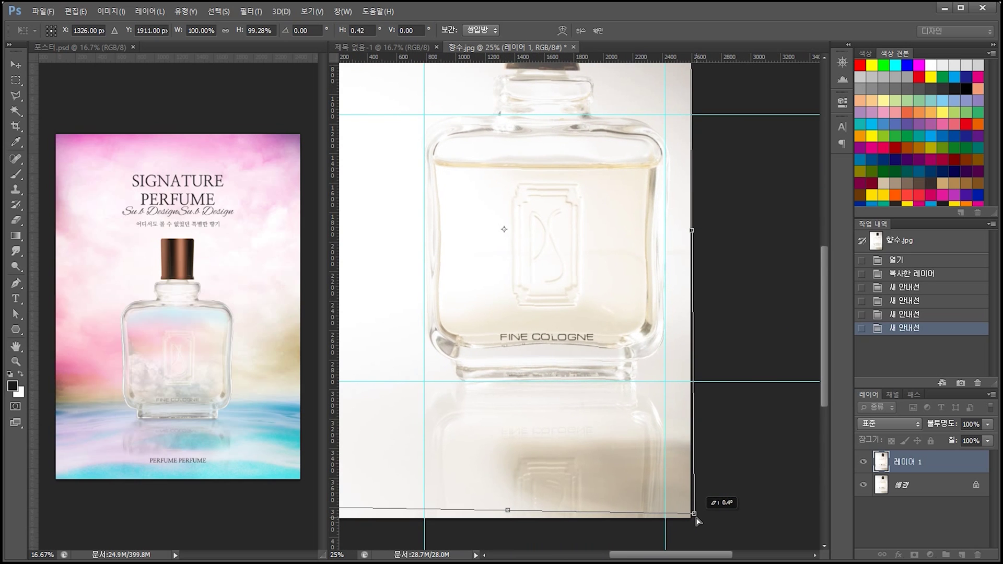
Step: Adjust the top-right corner to square the bottle, apply the transform and hide the guides
scroll(707, 394, "up", 3)
scroll(649, 284, "up", 5)
scroll(637, 253, "down", 4)
left_click_drag(651, 141, 643, 136)
scroll(439, 309, "left", 1)
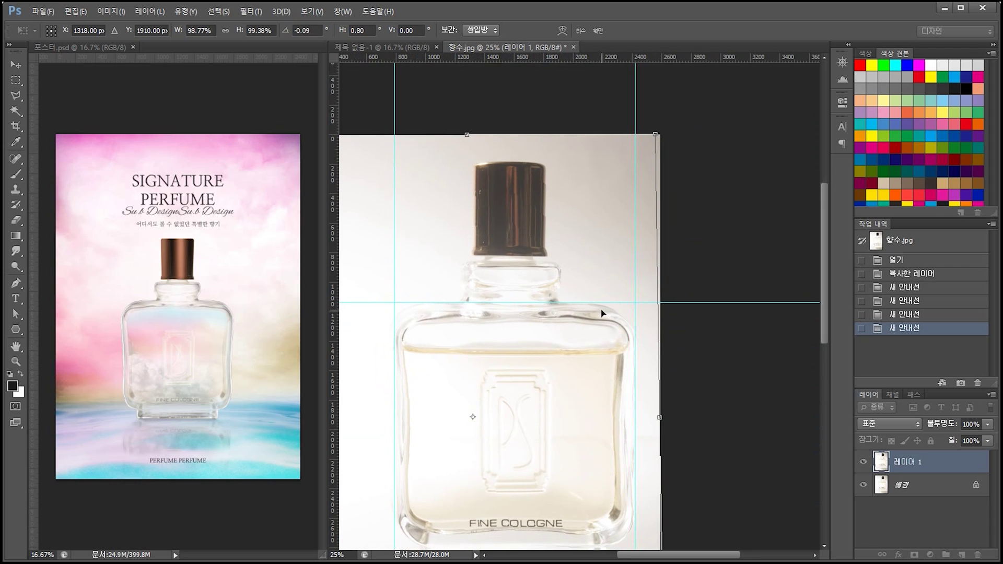
scroll(674, 251, "up", 5)
scroll(679, 240, "left", 2)
scroll(688, 285, "up", 1)
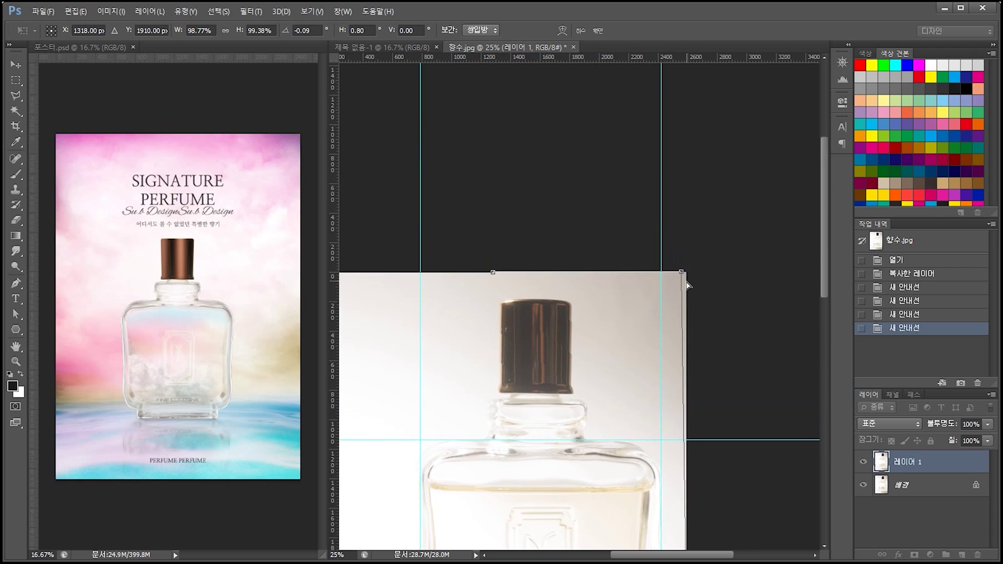
left_click_drag(684, 274, 687, 270)
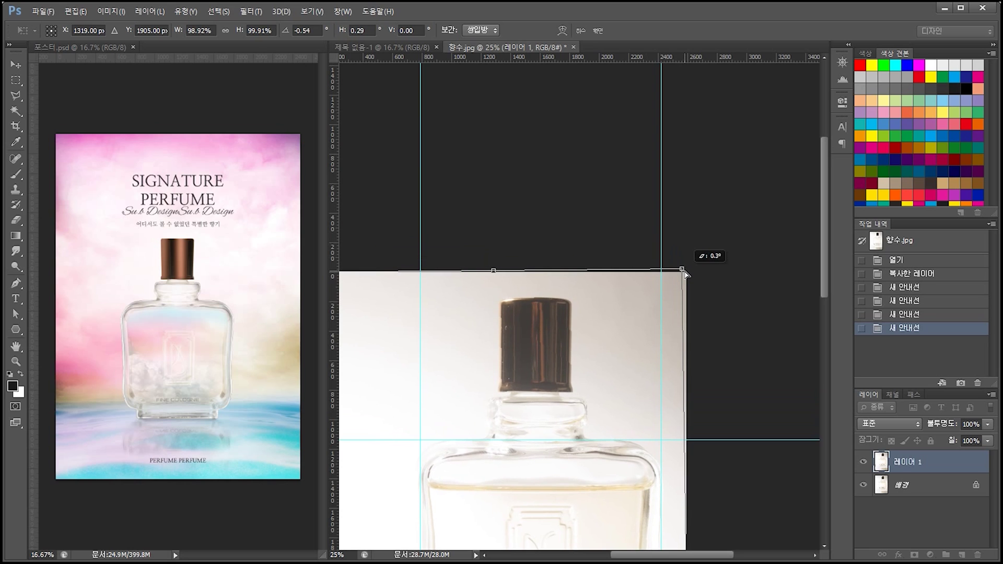
scroll(695, 259, "down", 8)
scroll(748, 380, "left", 2)
key("Return")
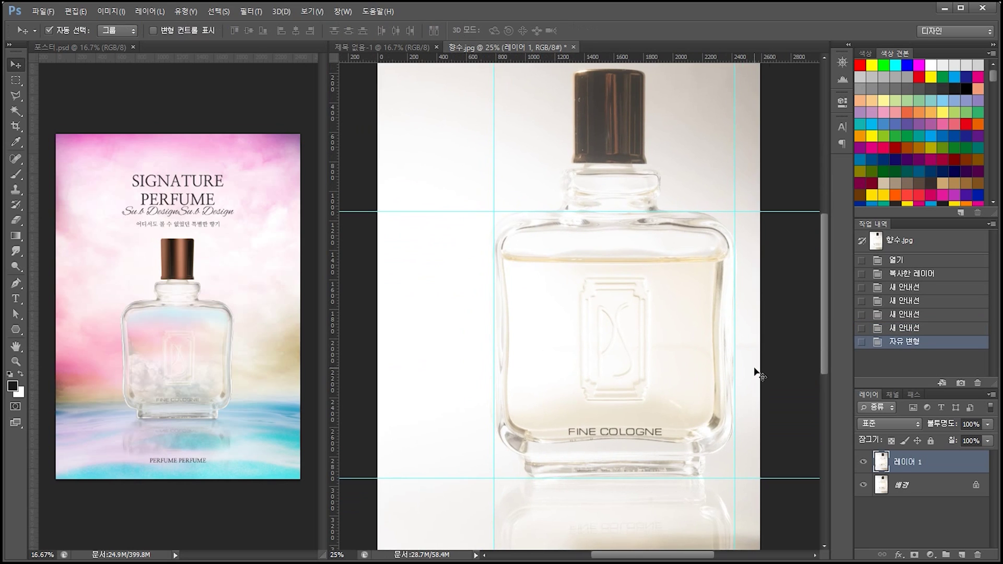
key("ctrl+minus")
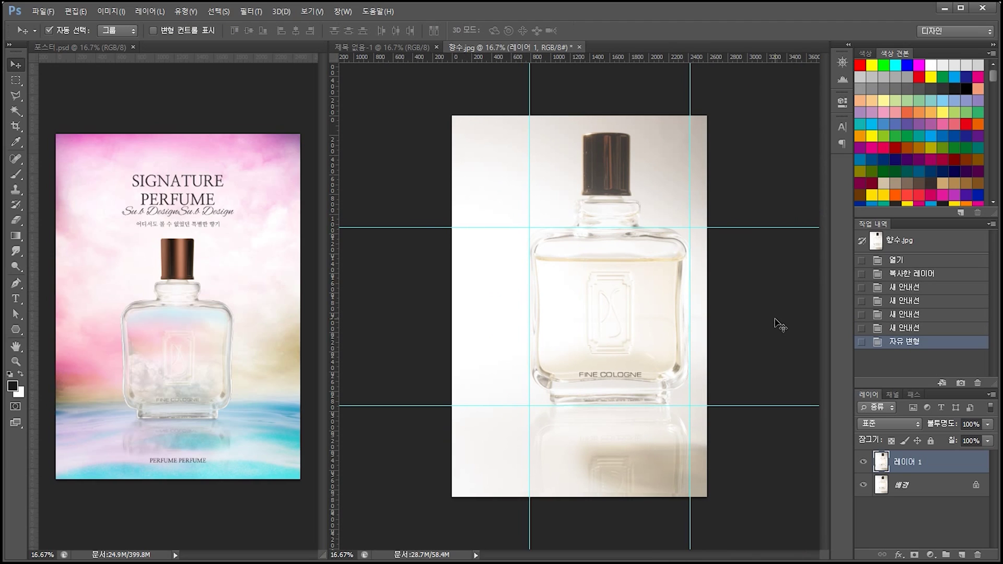
key("ctrl+semicolon")
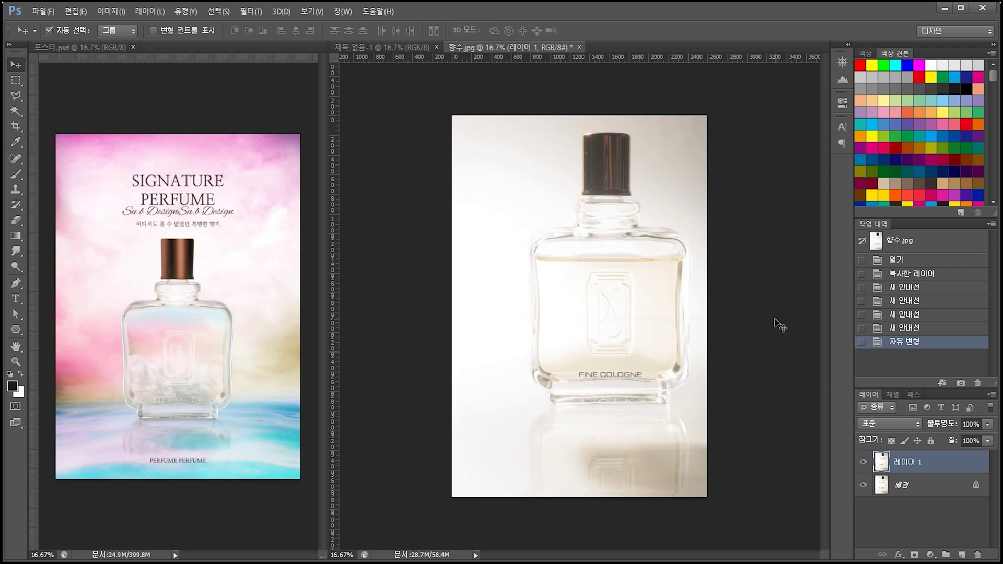
Step: Toggle the transformed layer's visibility to compare it with the original photo
left_click(861, 464)
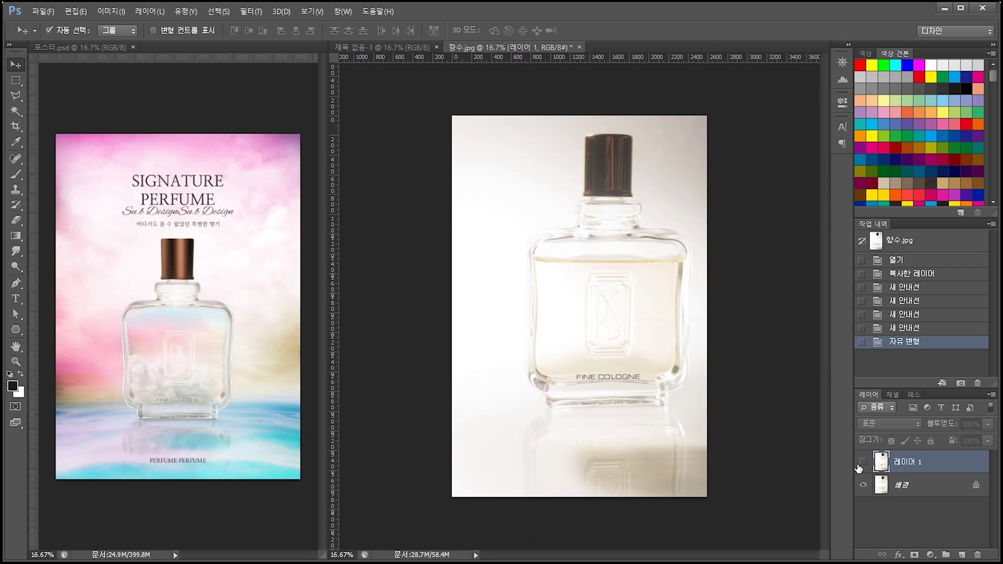
left_click(861, 462)
left_click(861, 462)
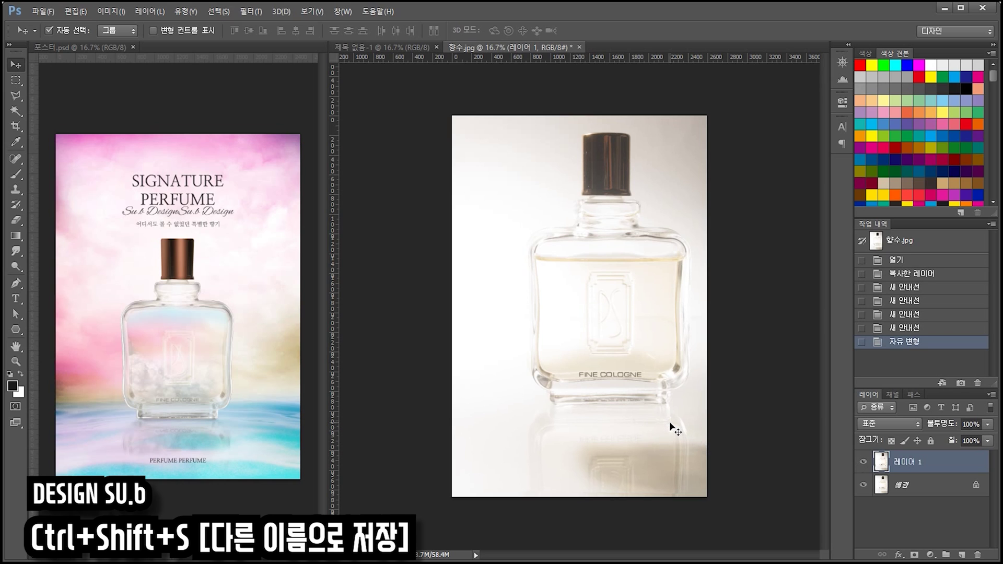
Step: Save the bottle photo as the Photoshop document 향수.psd
key("ctrl+shift+s")
key("Return")
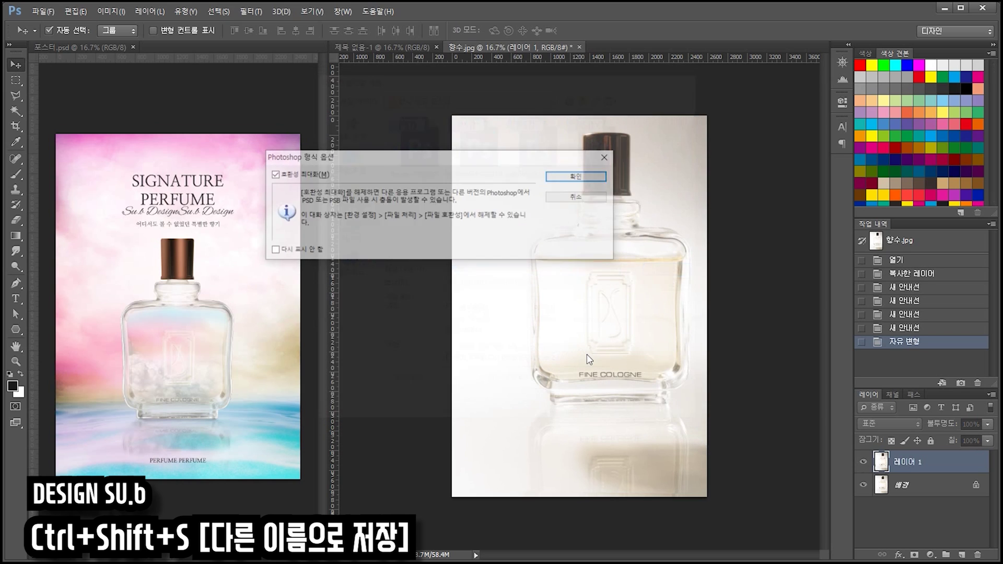
key("Return")
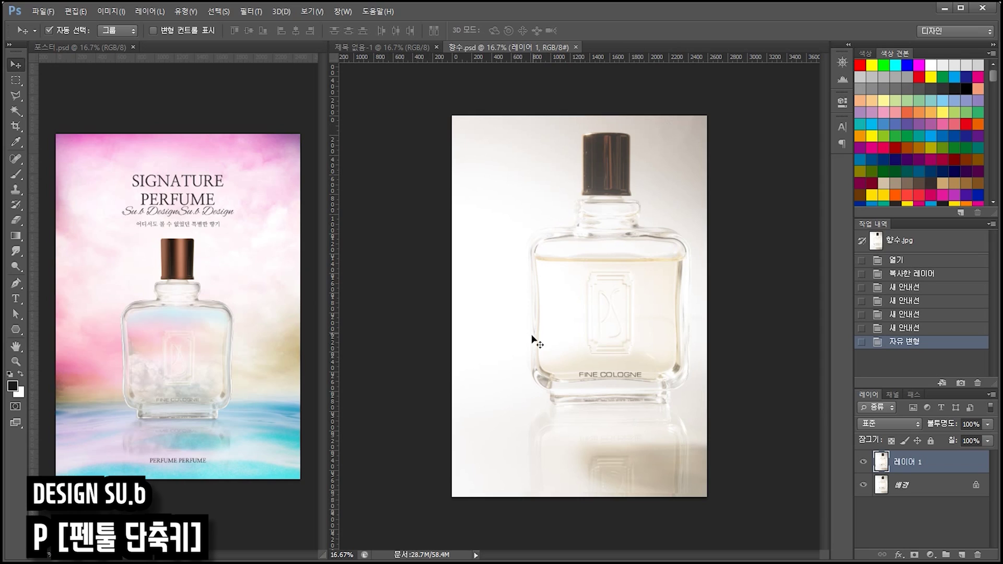
key("p")
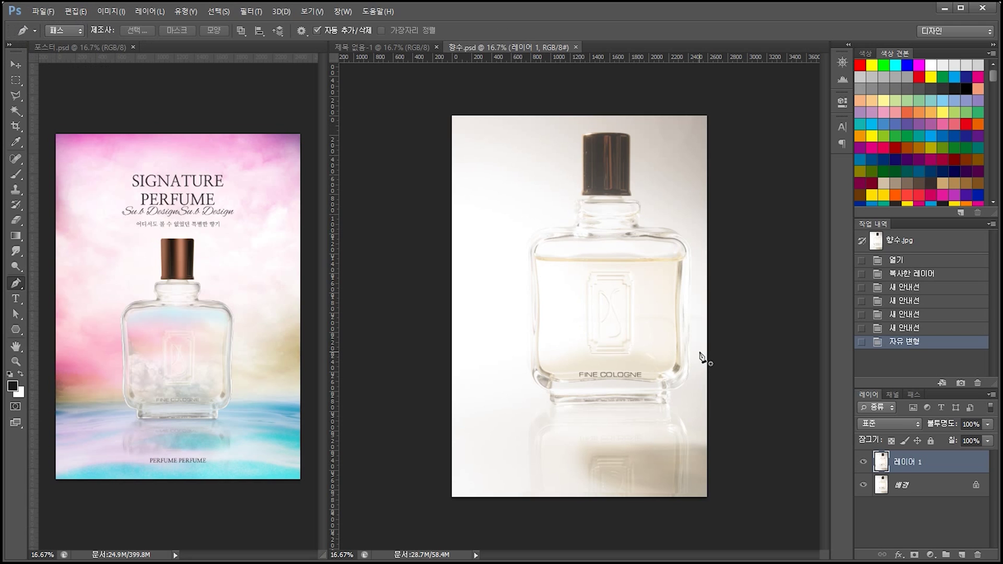
key("ctrl+plus")
Step: Start the pen path at the bottle's upper-left edge and curve it down the left side
key("ctrl+plus")
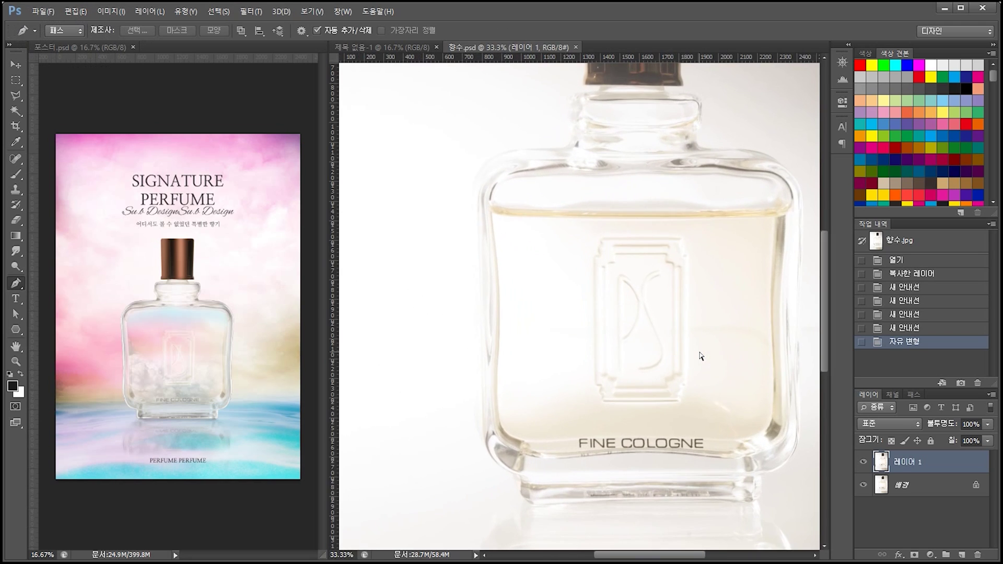
key("ctrl+plus")
scroll(700, 353, "up", 5)
key("ctrl+plus")
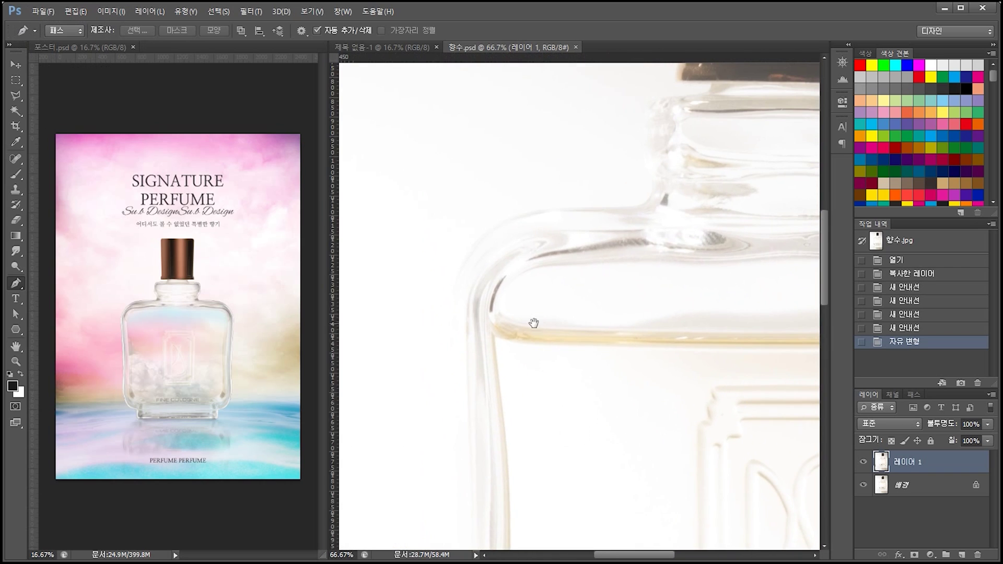
left_click_drag(454, 334, 525, 230)
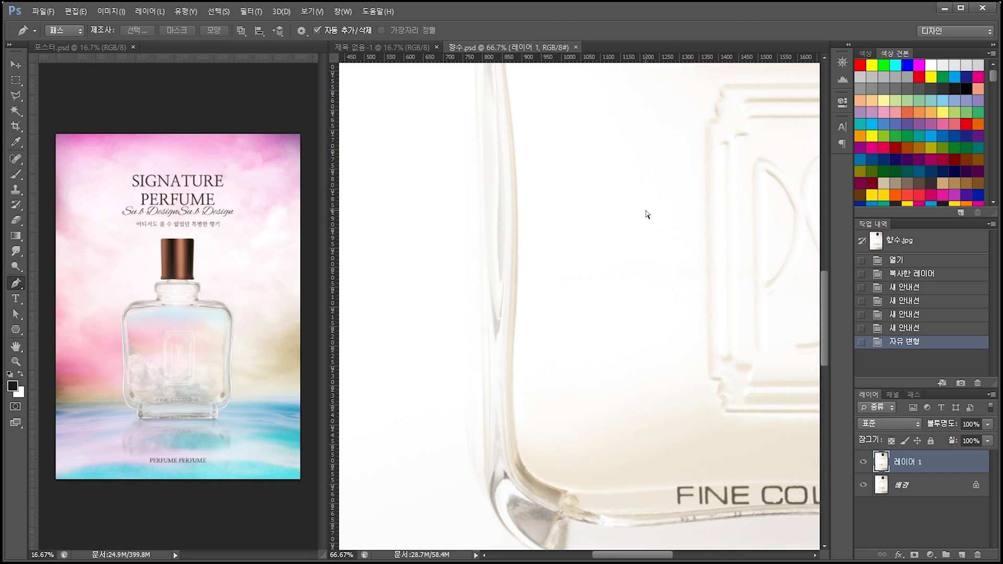
key("ctrl+minus")
scroll(522, 210, "up", 3)
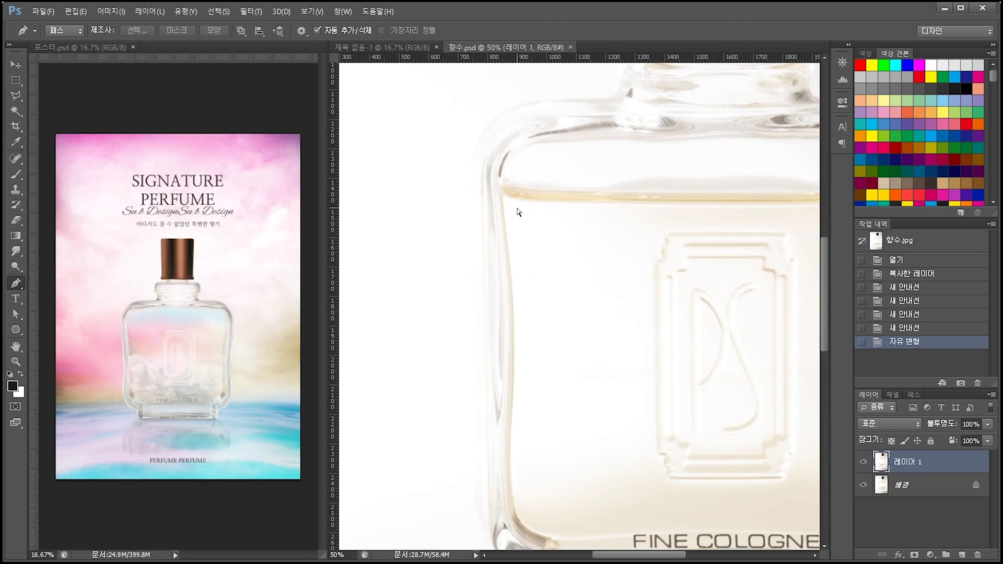
scroll(517, 209, "down", 1)
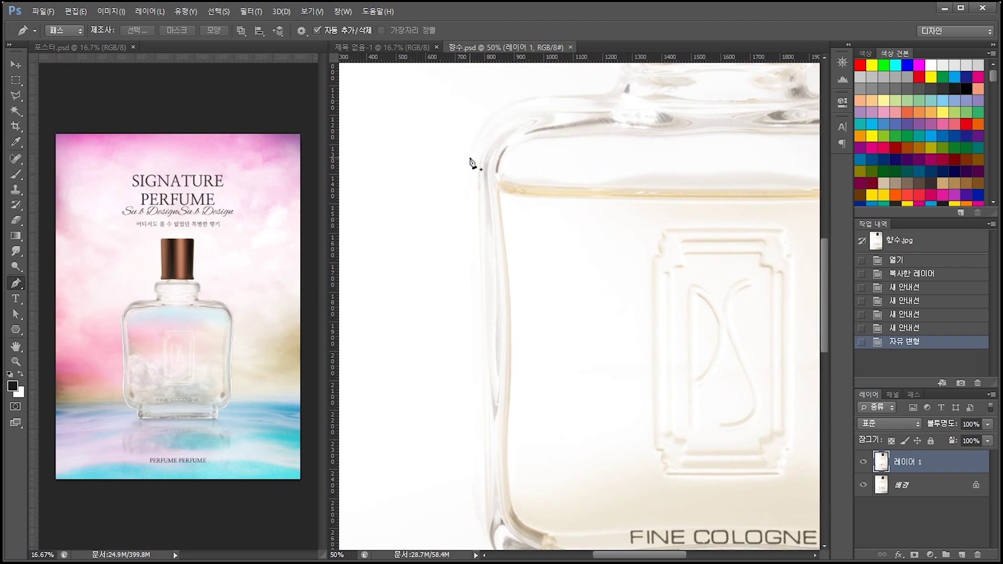
left_click(471, 162)
key("ctrl+minus")
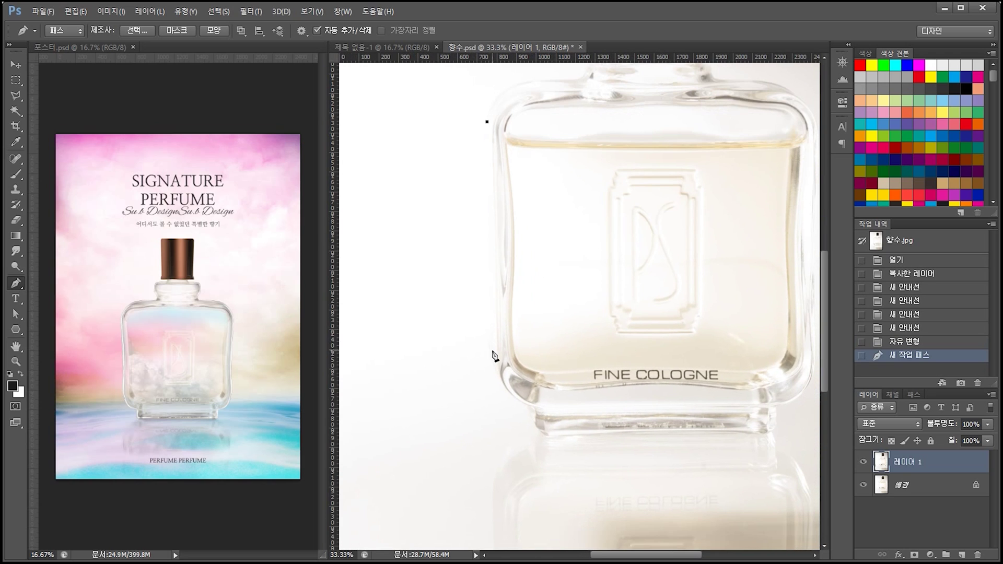
left_click(490, 343)
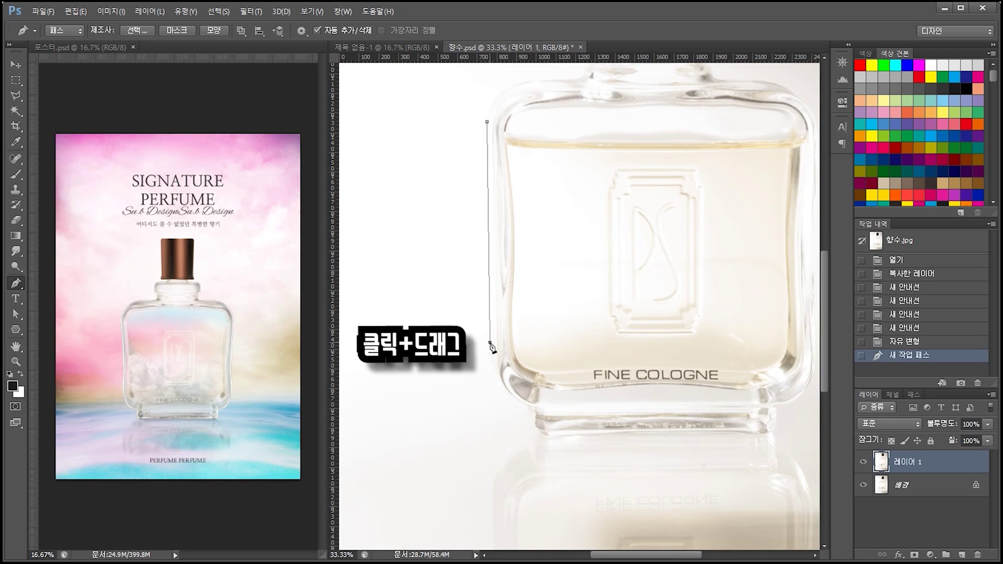
left_click_drag(490, 344, 485, 417)
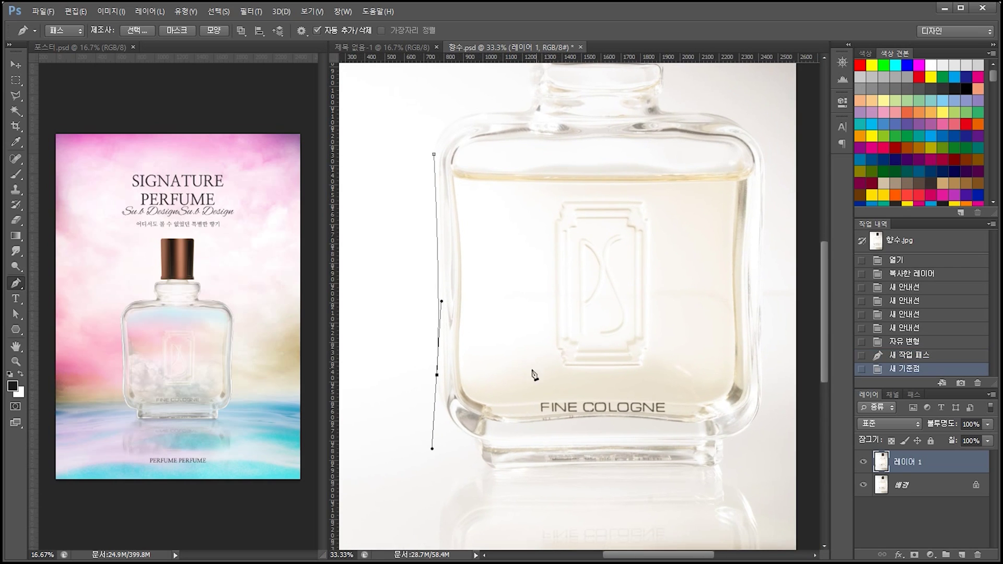
left_click(438, 376, "alt")
Step: Trace curved anchors around the bottom corners and along the bottle's base
key("ctrl+plus")
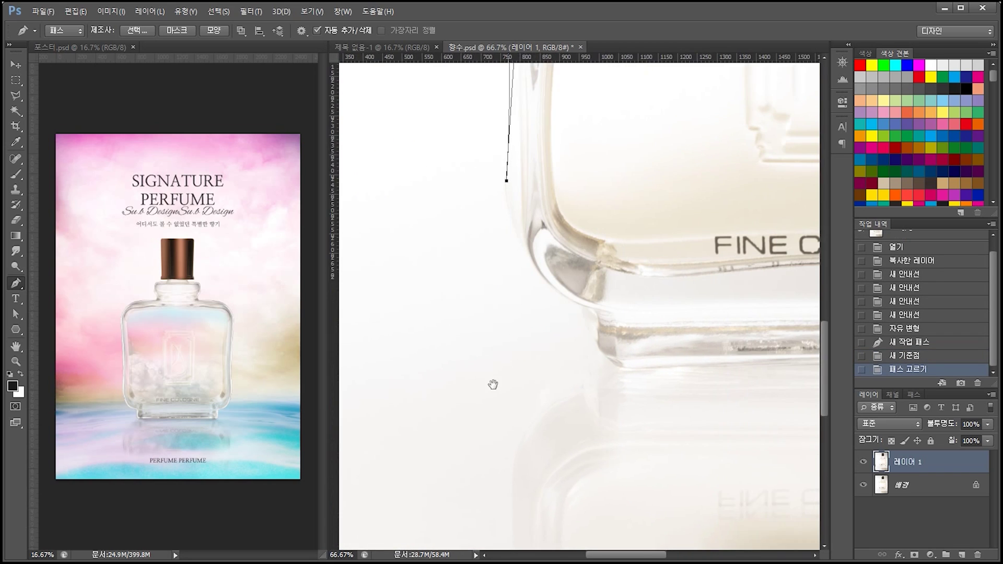
left_click_drag(493, 384, 473, 394)
left_click_drag(561, 316, 647, 342)
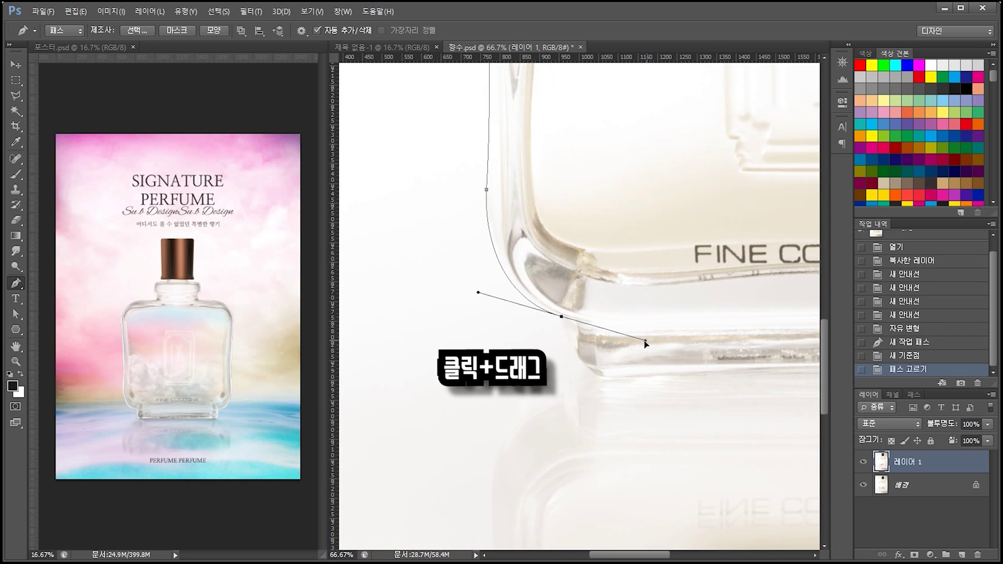
left_click(561, 316, "alt")
mouse_move(603, 370)
left_mouse_down()
mouse_move(547, 370)
mouse_move(575, 380)
left_mouse_up()
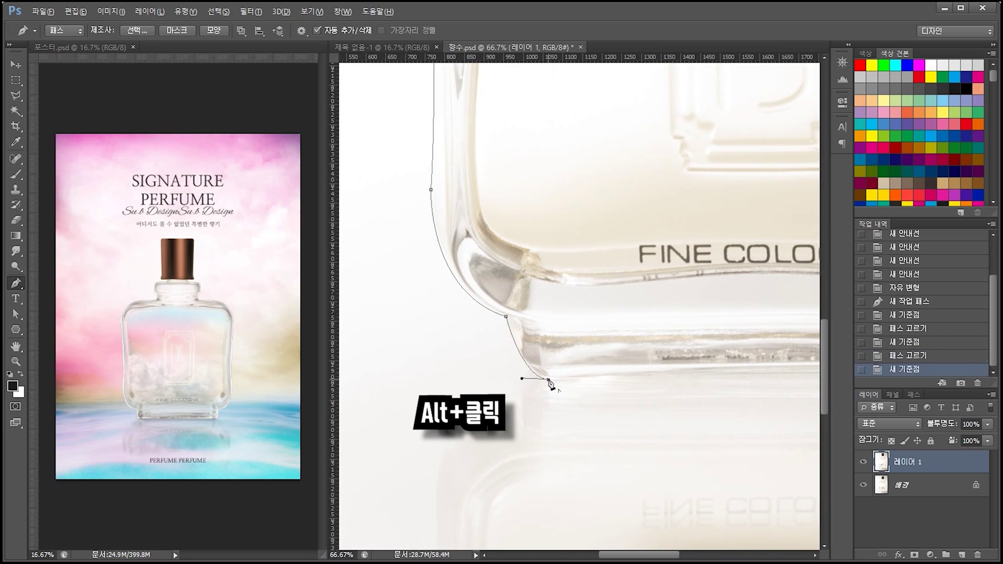
left_click(548, 379, "alt")
mouse_move(690, 370)
left_mouse_down()
mouse_move(773, 377)
mouse_move(665, 400)
mouse_move(655, 388)
left_mouse_up()
left_click(689, 370, "alt")
left_click(652, 404, "alt")
left_click(651, 373)
mouse_move(715, 322)
left_mouse_down()
mouse_move(640, 402)
mouse_move(653, 324)
left_mouse_up()
Step: Run the path up the right edge and across the shoulder, closing it at the start
key("ctrl+minus")
left_click(627, 284)
mouse_move(615, 235)
left_mouse_down()
mouse_move(664, 284)
mouse_move(592, 277)
left_mouse_up()
left_click(641, 288, "alt")
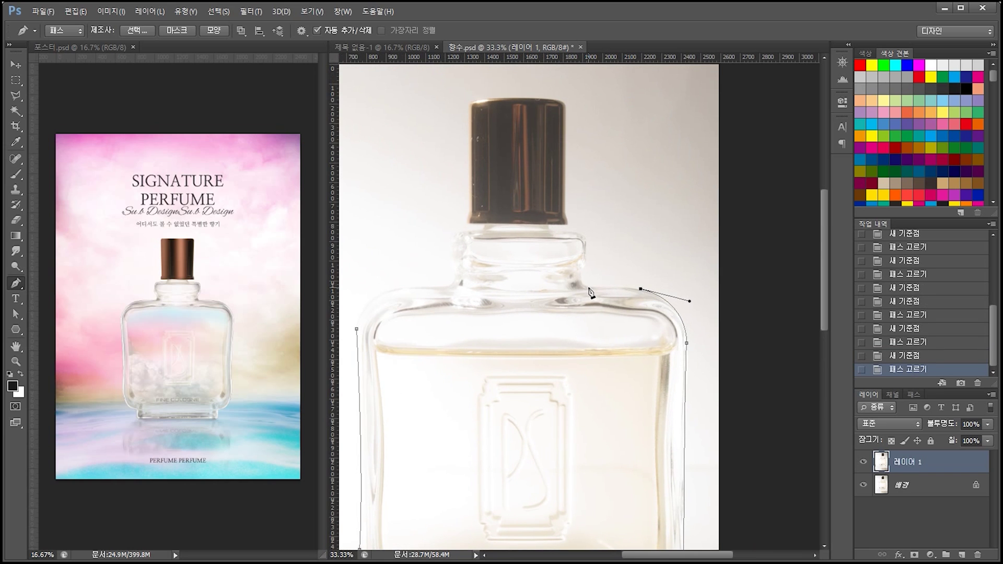
left_click(590, 289)
key("ctrl+plus")
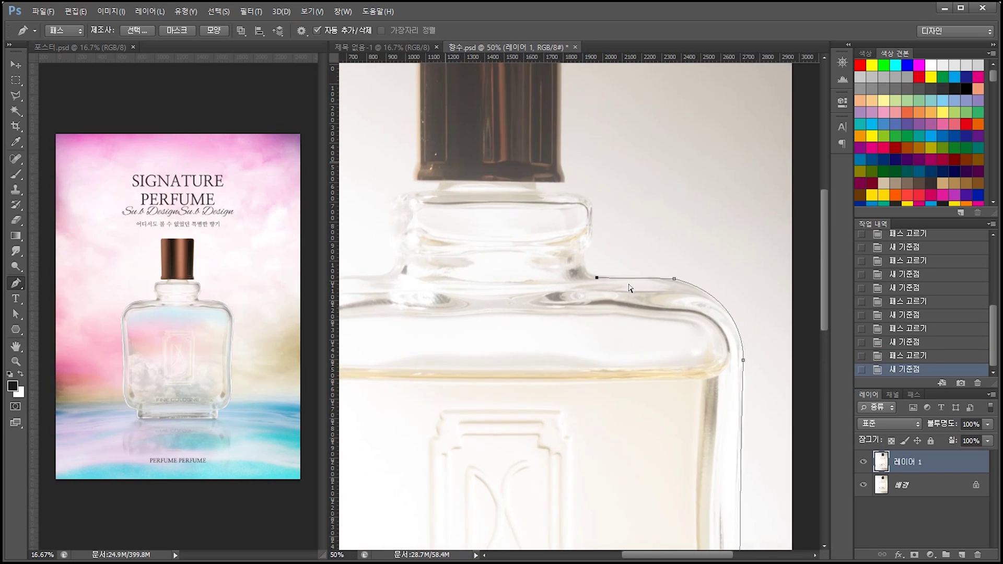
key("ctrl+minus")
left_click(450, 282)
key("ctrl+minus")
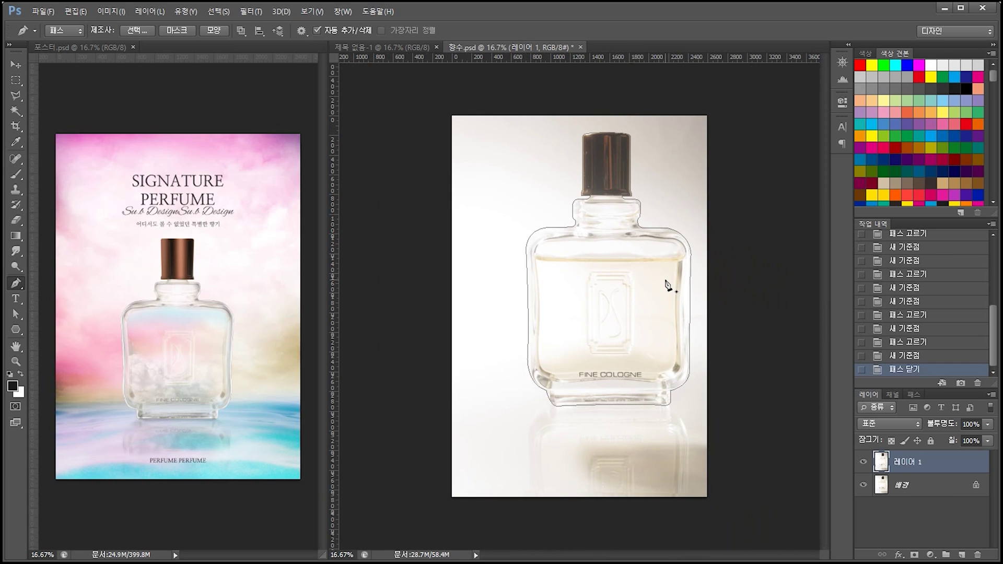
key("ctrl+plus")
key("ctrl+plus")
left_click_drag(686, 480, 650, 449)
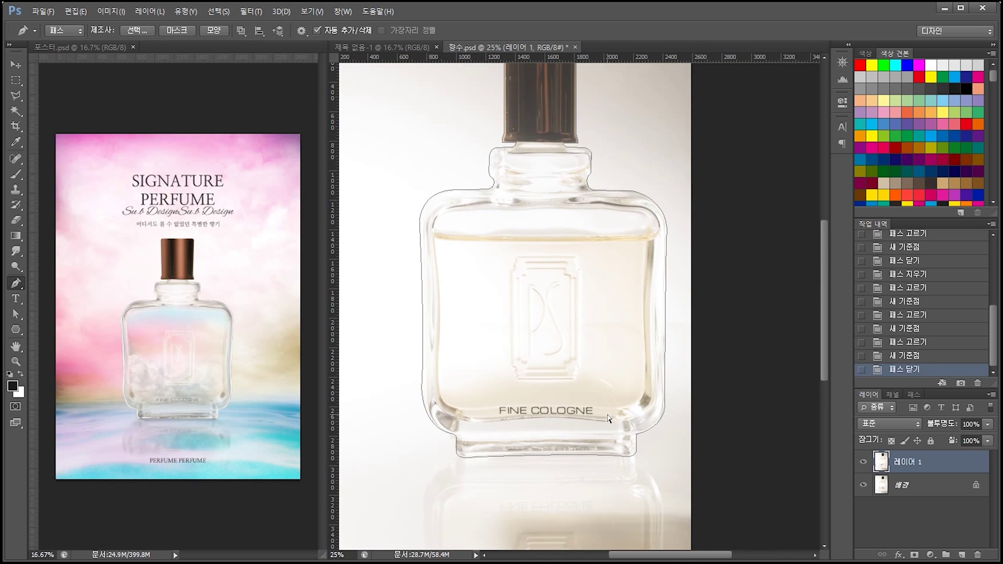
key("ctrl+minus")
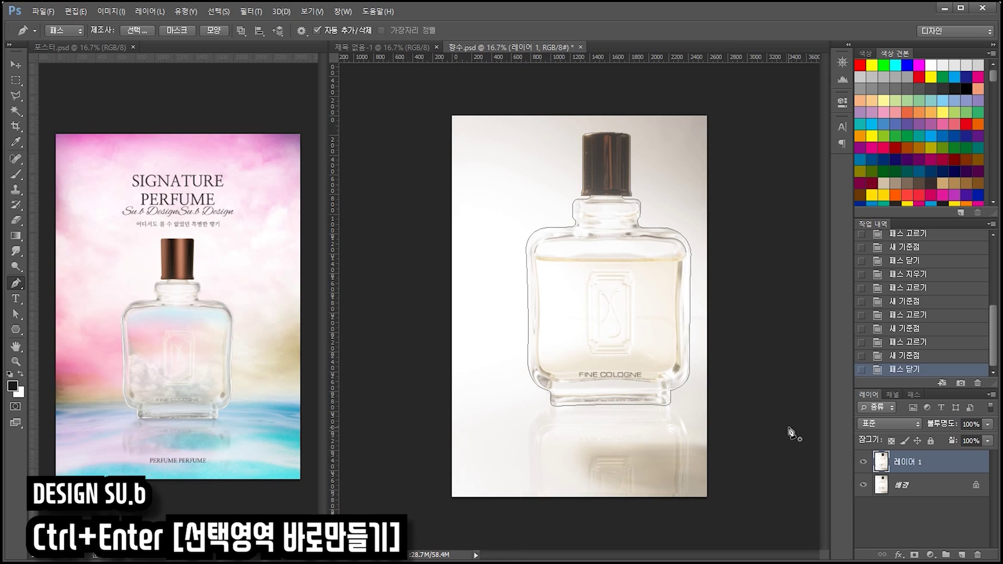
Step: Copy the path selection to a new layer and hide Layer 1 and Background
key("ctrl+Return")
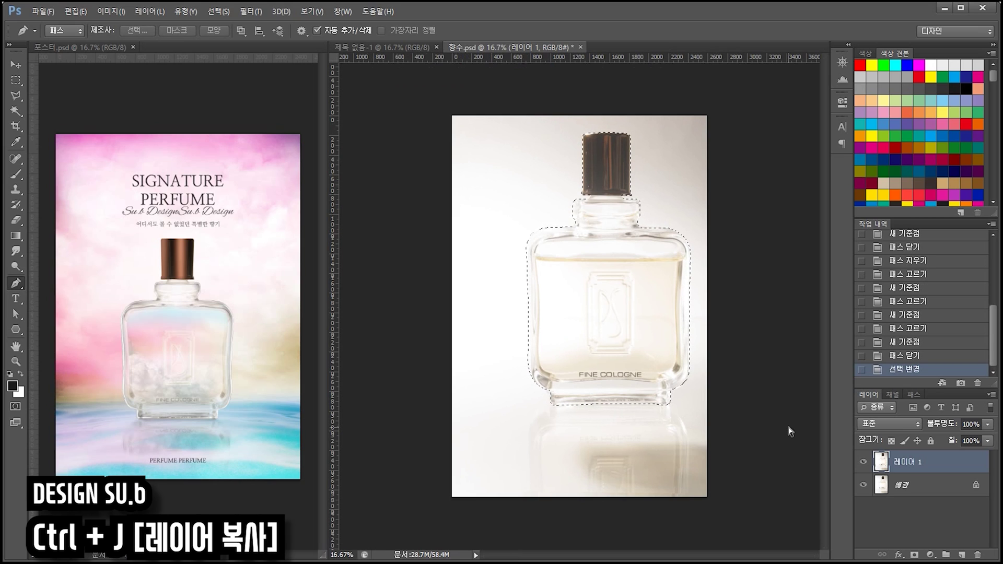
key("ctrl+j")
left_click(863, 484)
left_click(863, 508)
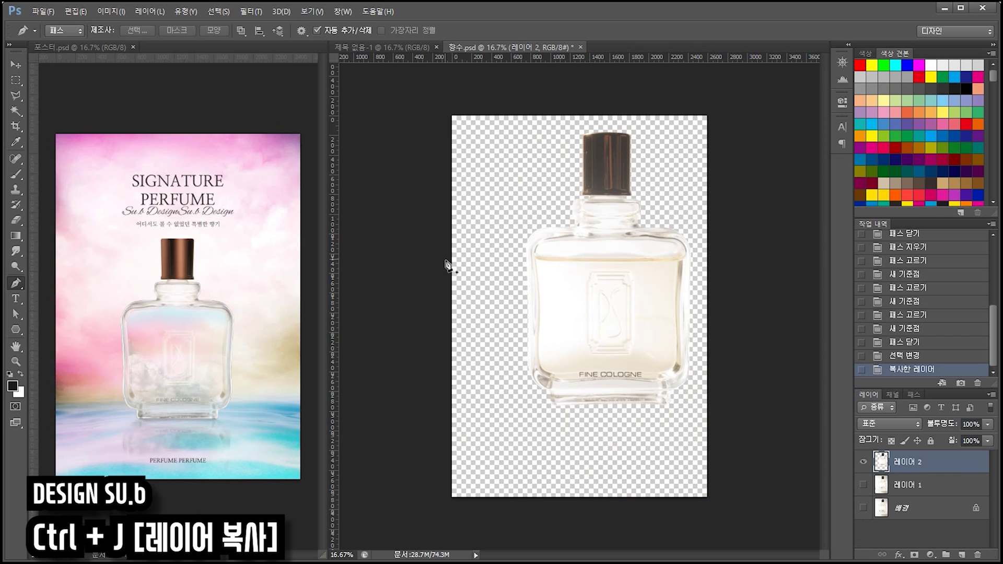
Step: In the reference poster document, select the bottle group and ungroup it
left_click(17, 66)
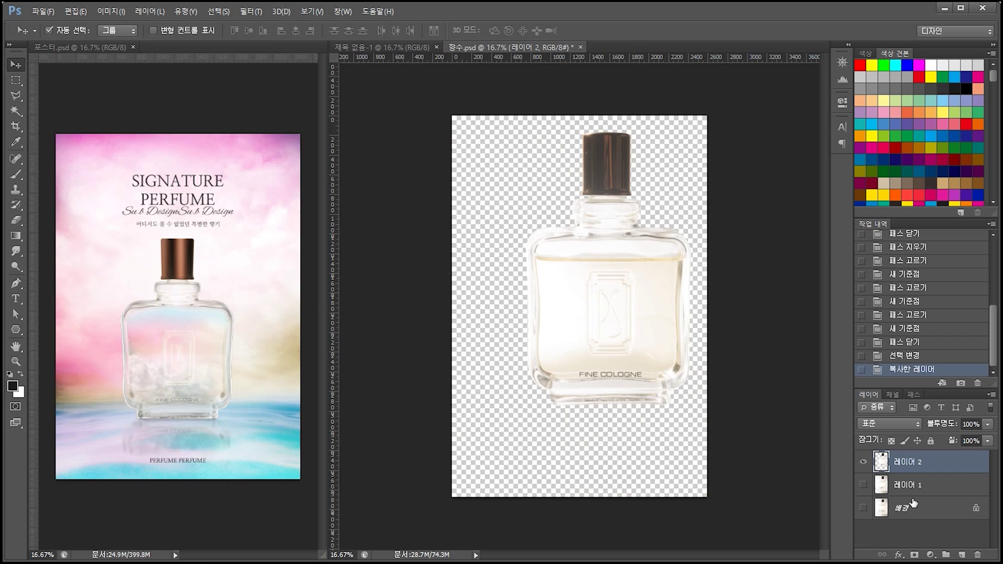
scroll(622, 267, "up", 3)
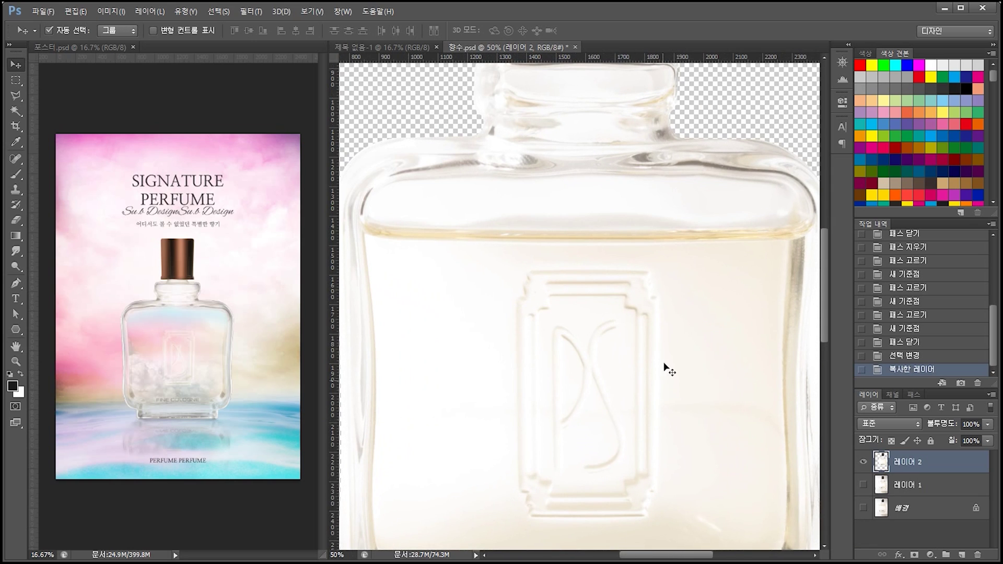
left_click(221, 345)
scroll(220, 346, "up", 3)
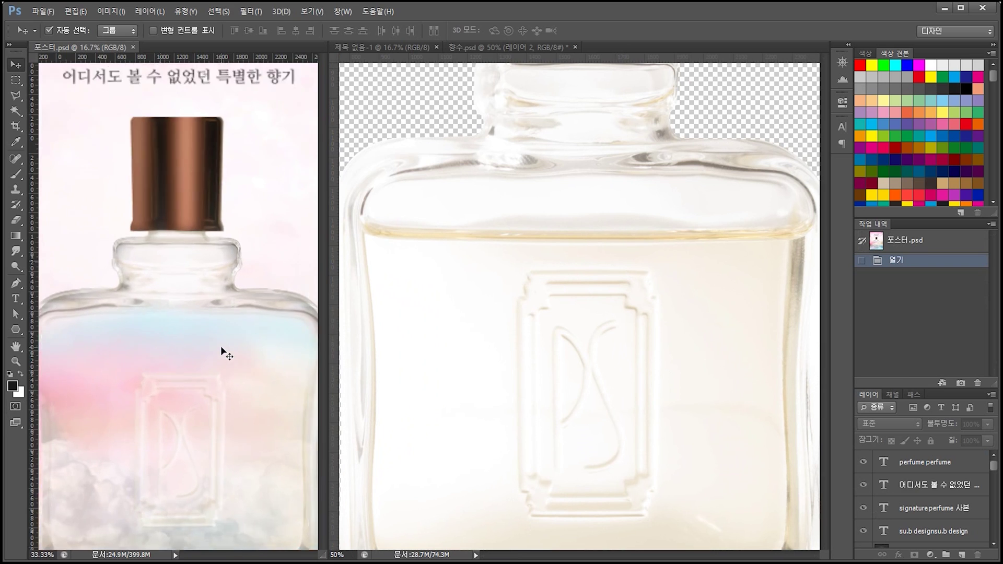
scroll(234, 308, "down", 1)
left_click(206, 307)
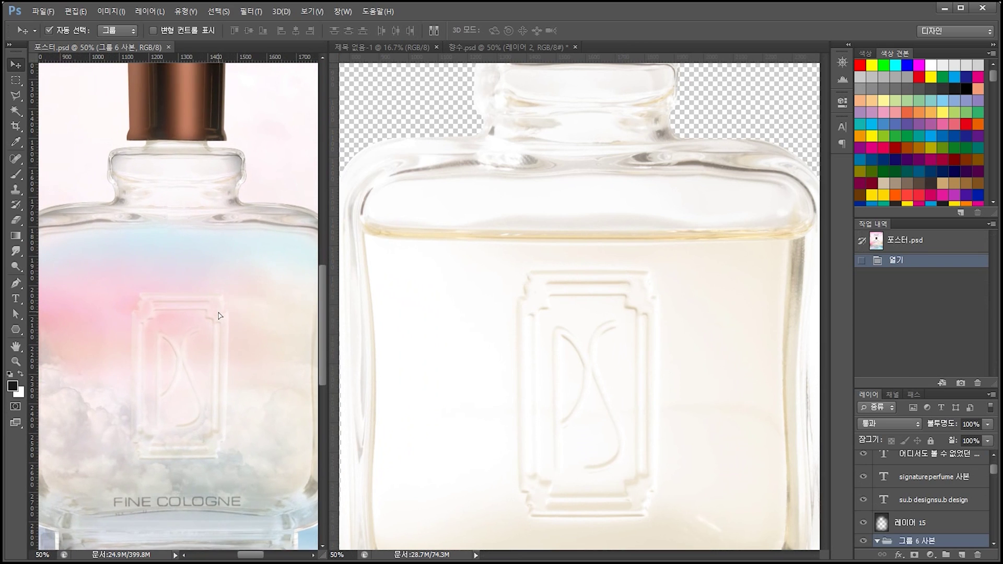
key("ctrl+shift+g")
left_click_drag(220, 319, 133, 375)
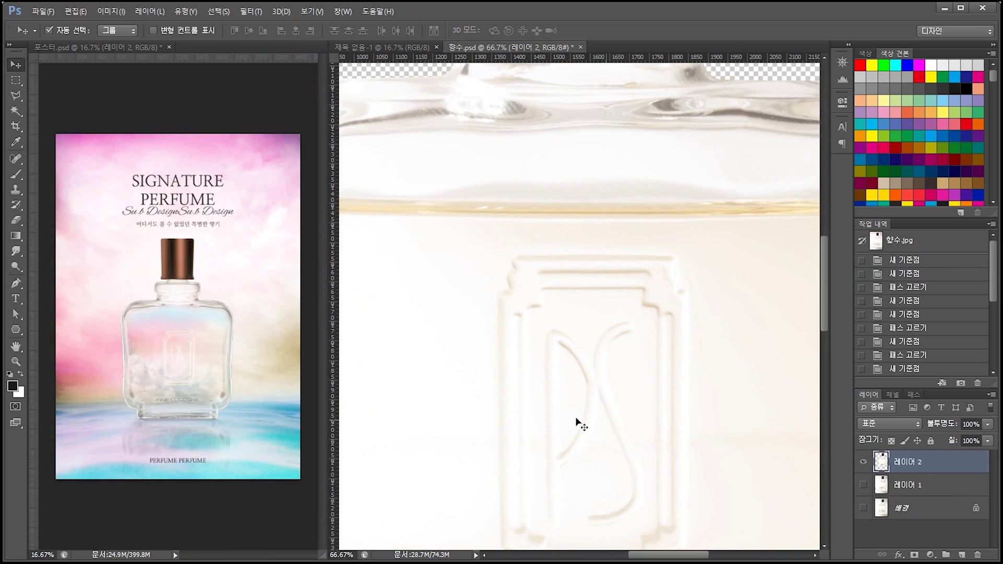
scroll(649, 347, "down", 1)
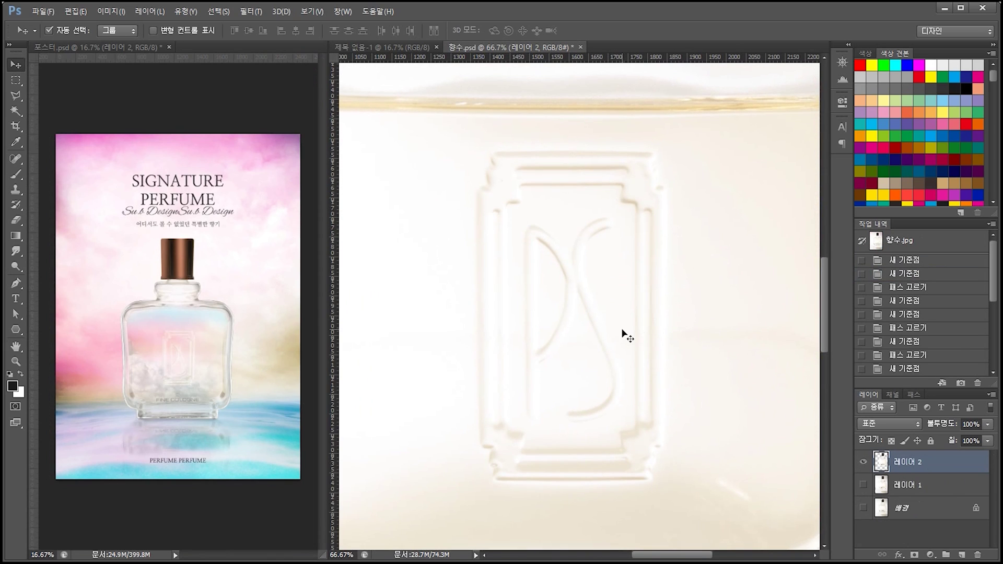
key("ctrl+minus")
key("ctrl+minus")
key("ctrl+minus")
key("p")
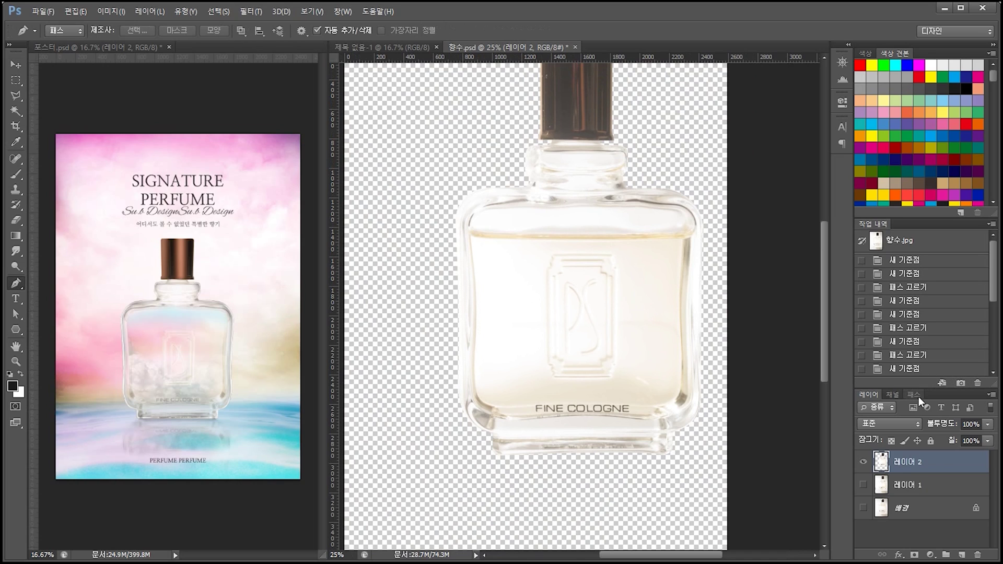
Step: Save the Work Path as a named path in the Paths panel and deselect it
left_click(917, 396)
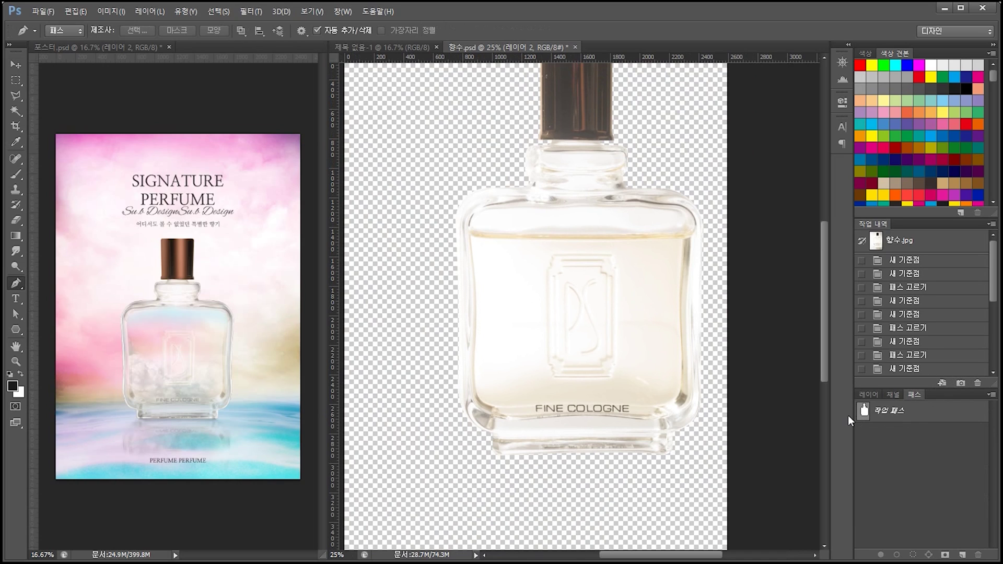
double_click(926, 418)
key("Return")
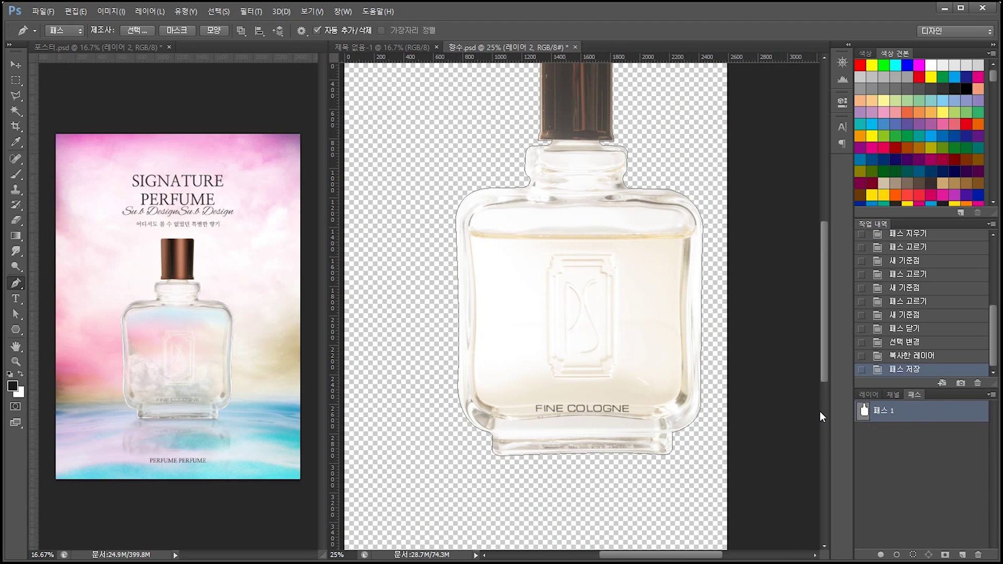
left_click(915, 448)
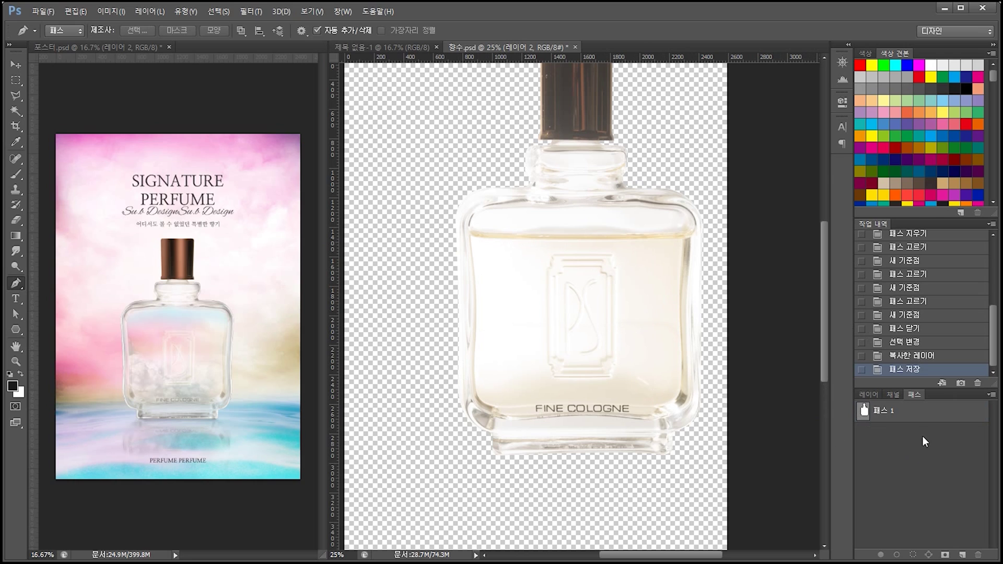
Step: Step back through the history and undo a stray new work path
left_click(900, 316)
left_click(912, 355)
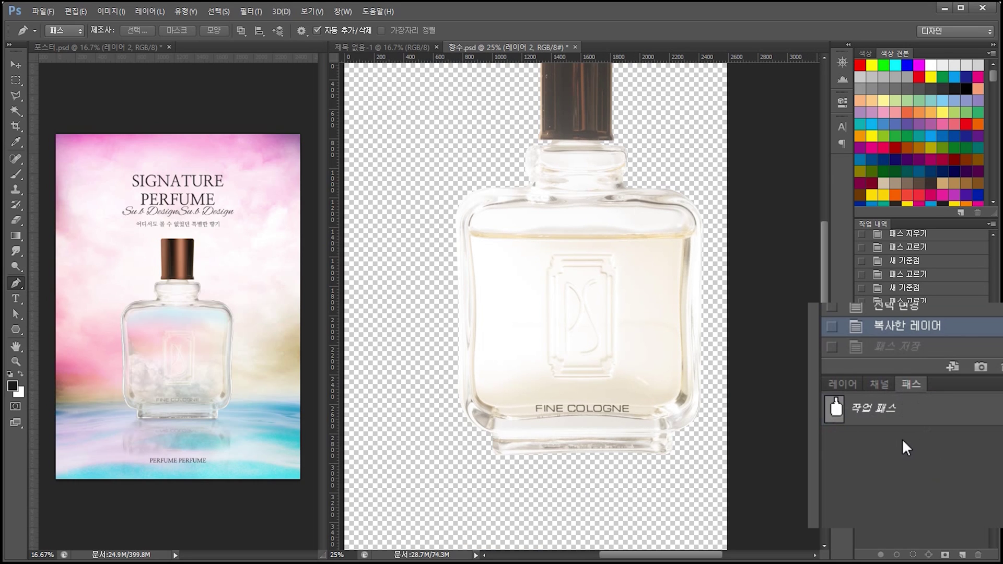
left_click(520, 302)
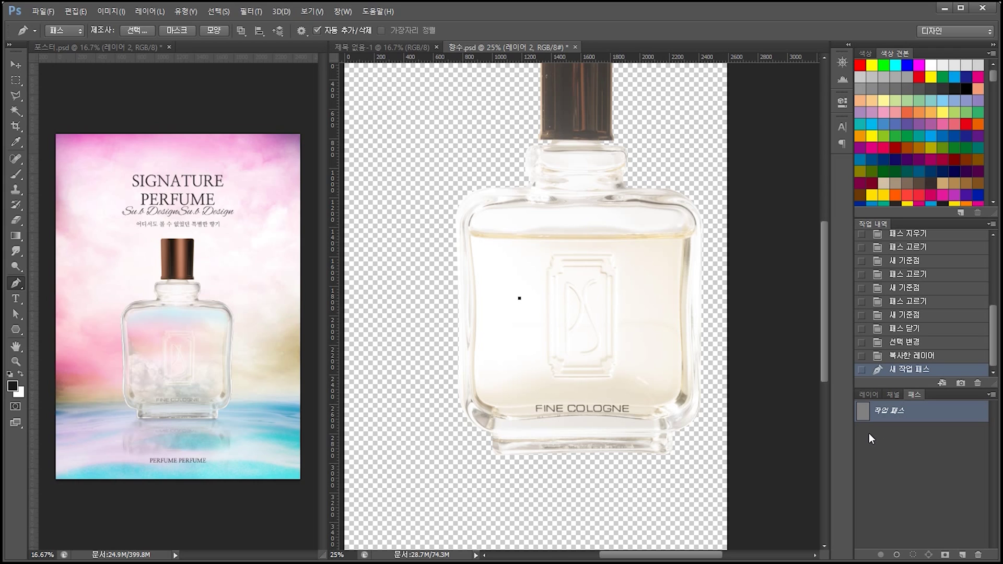
left_click(915, 357)
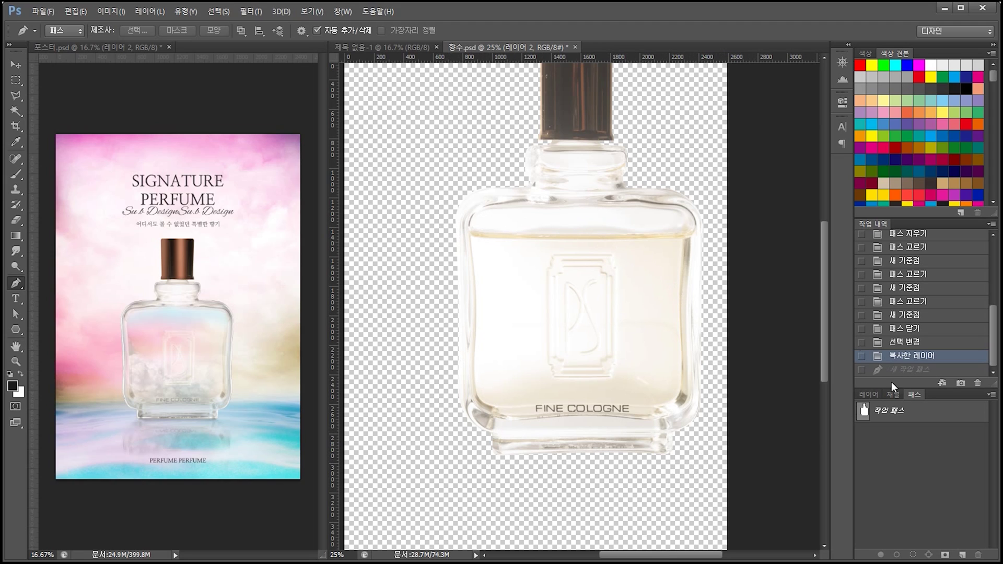
Step: Save the bottle's work path as 패스 1 and deselect it
left_click(919, 422)
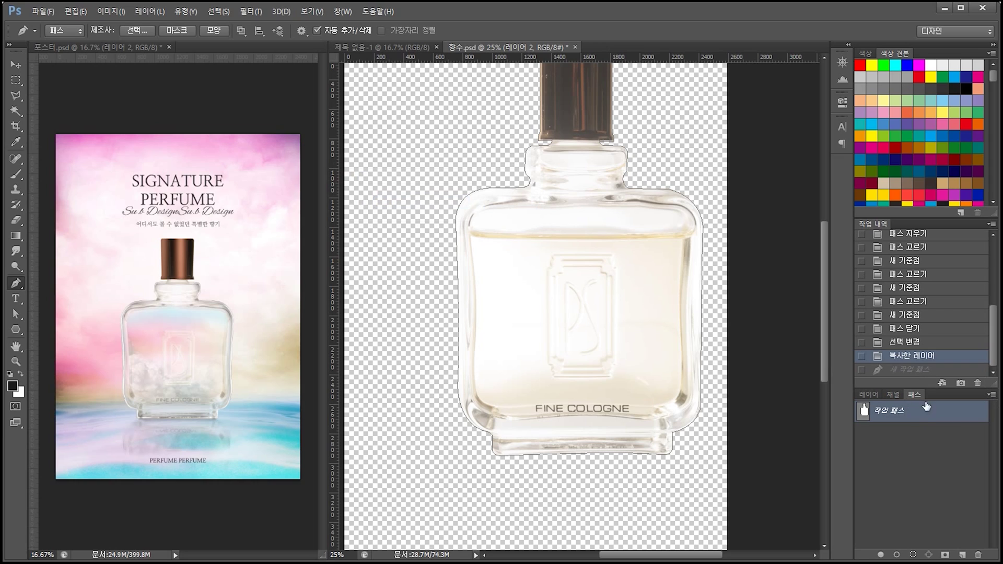
double_click(920, 417)
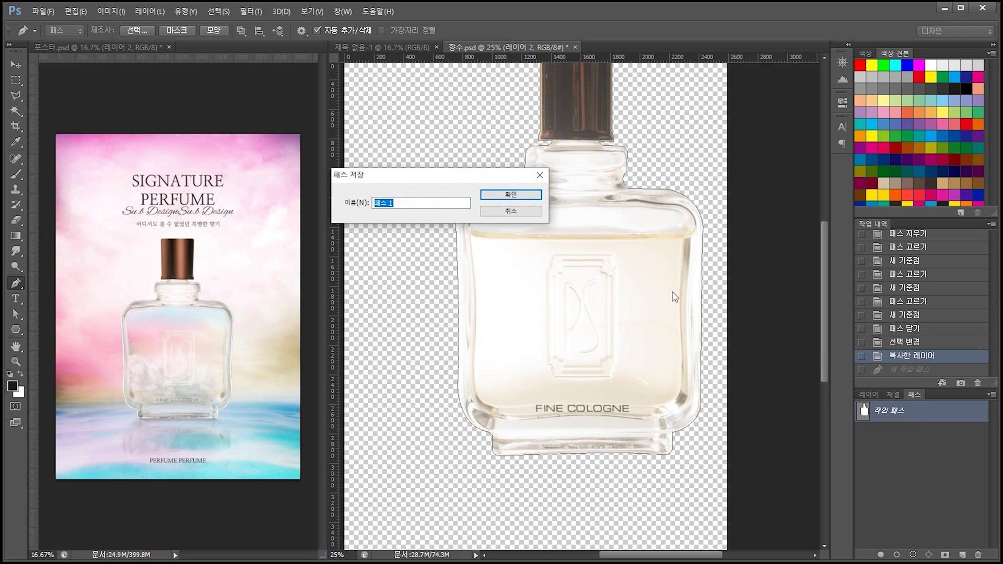
key("Return")
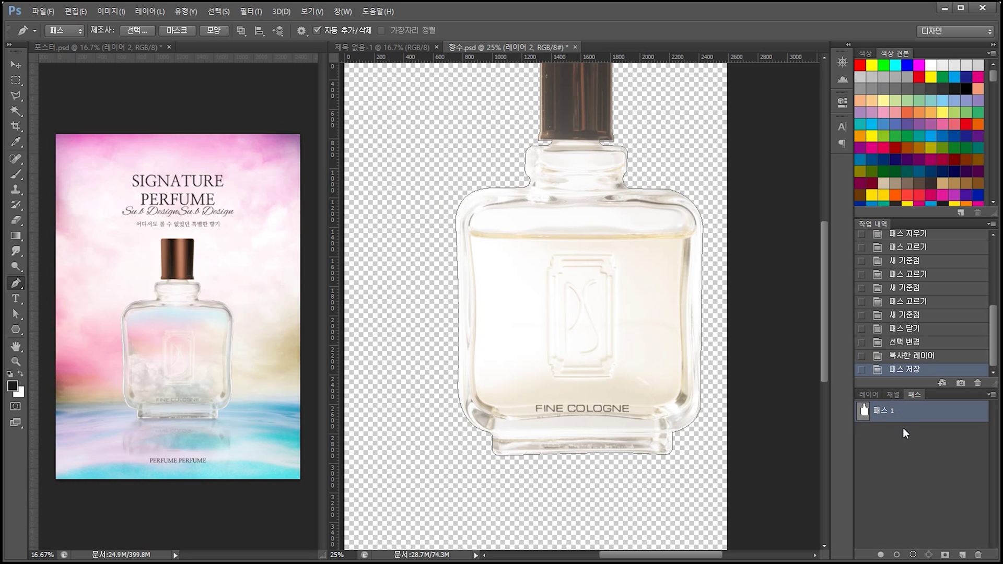
left_click(887, 484)
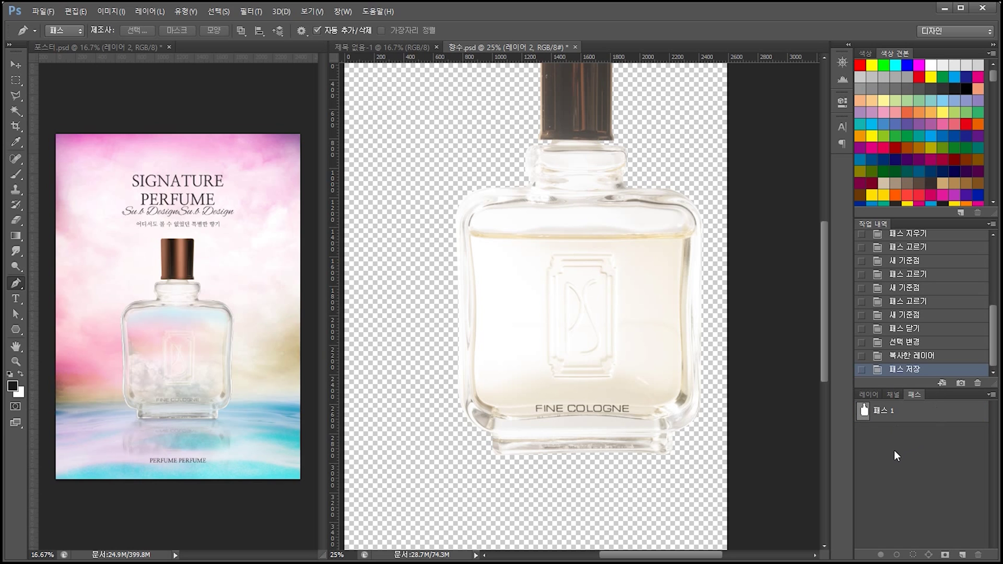
key("ctrl+plus")
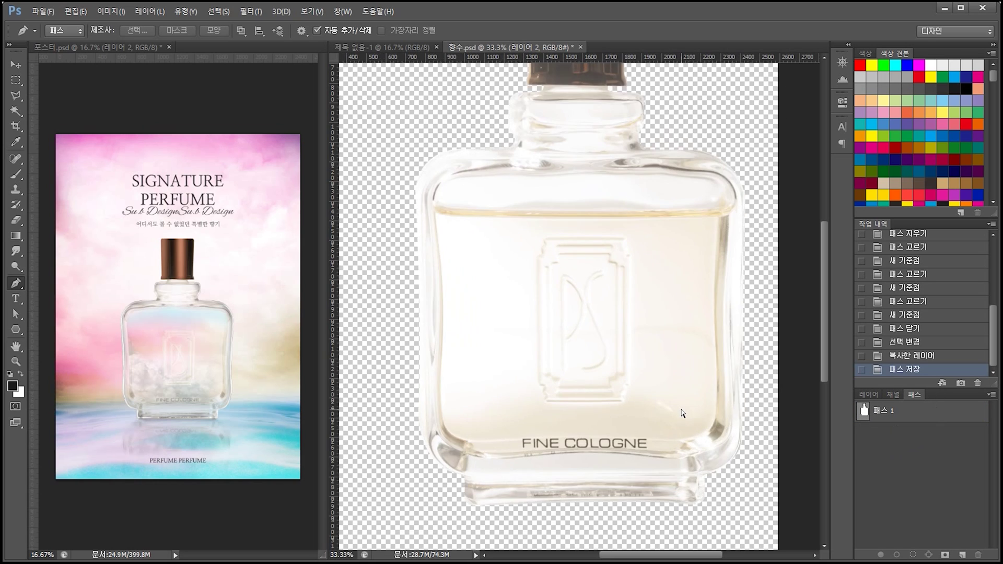
Step: Zoom in and trace a Pen path along the emblem's top edge and right corner
key("ctrl+plus")
key("ctrl+plus")
scroll(538, 261, "up", 3)
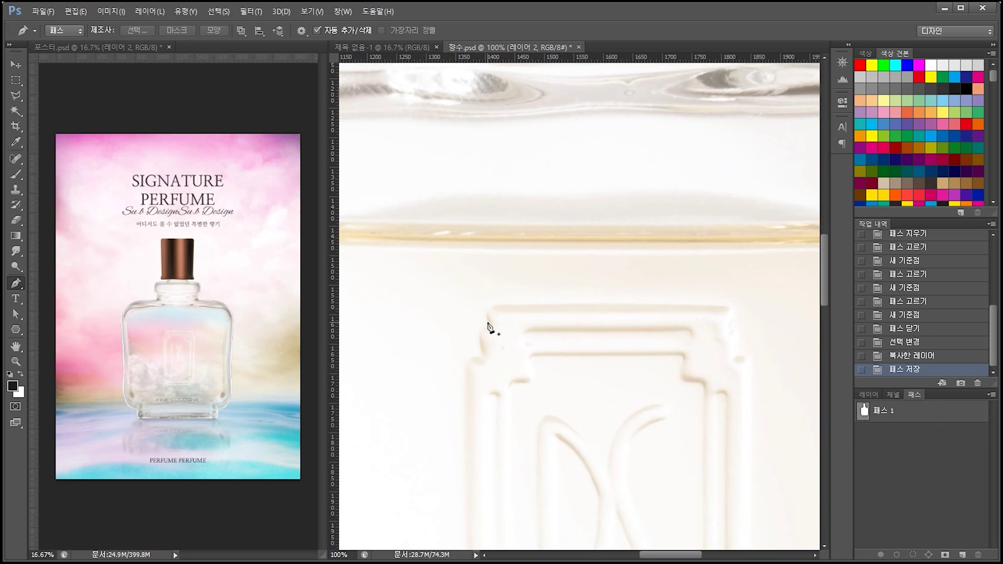
left_click(488, 323)
left_click_drag(497, 303, 517, 303)
left_click(497, 304, "alt")
left_click_drag(688, 293, 645, 307)
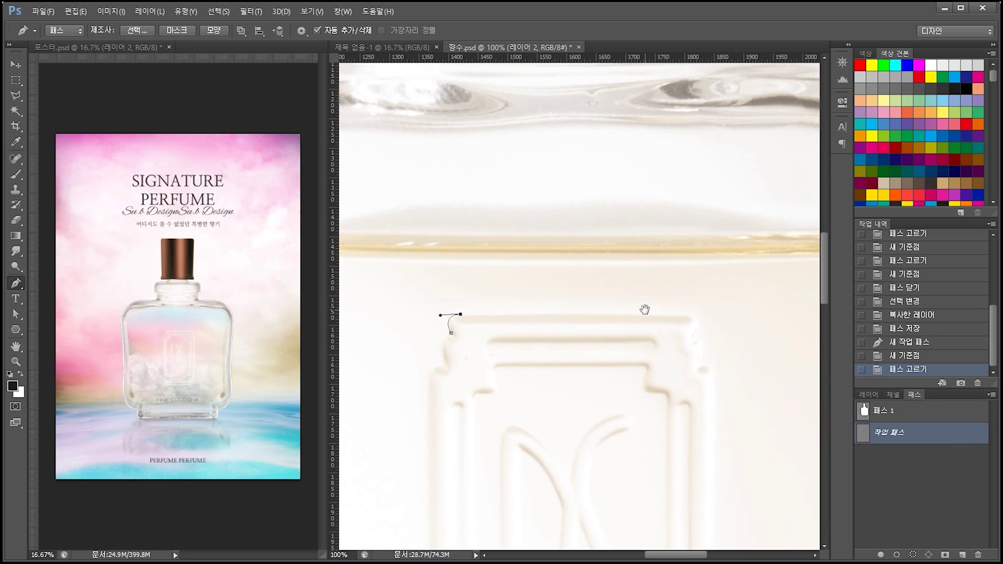
left_click(690, 317)
left_click(668, 307)
left_click(668, 315)
mouse_move(696, 336)
left_mouse_down()
mouse_move(668, 311)
mouse_move(674, 338)
left_mouse_up()
left_click(675, 325, "alt")
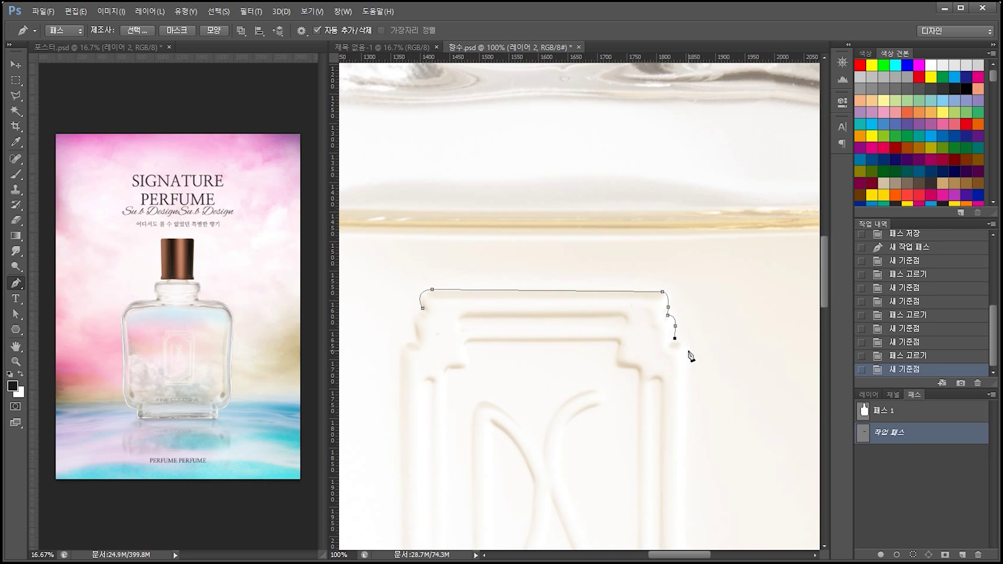
mouse_move(690, 364)
left_mouse_down()
mouse_move(626, 353)
mouse_move(609, 320)
left_mouse_up()
left_click(688, 353, "alt")
Step: Continue the path down the stepped base and up the left side, closing it at the start
left_click(596, 392)
left_click_drag(582, 424, 711, 390)
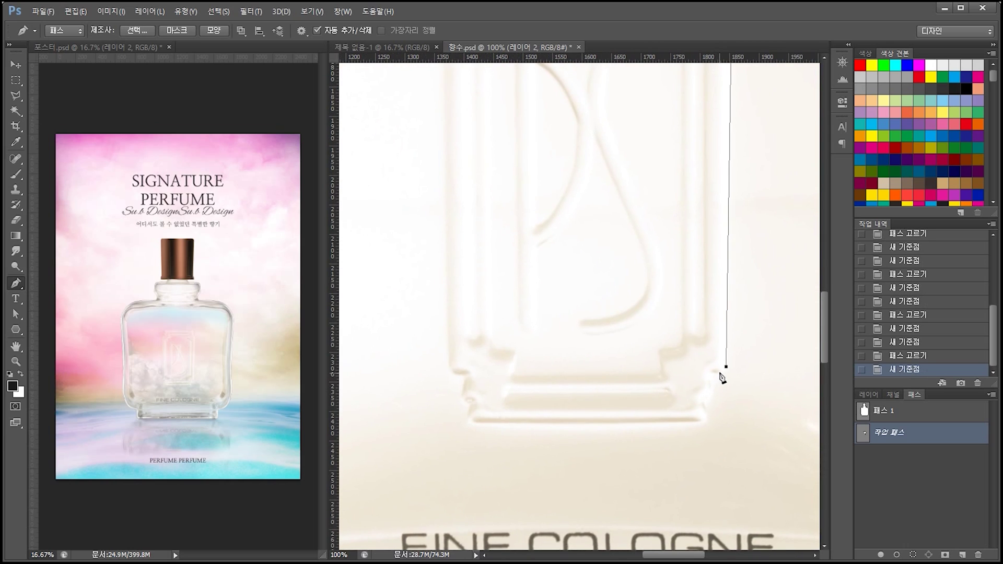
left_click(722, 376)
left_click(714, 373)
left_click(713, 395)
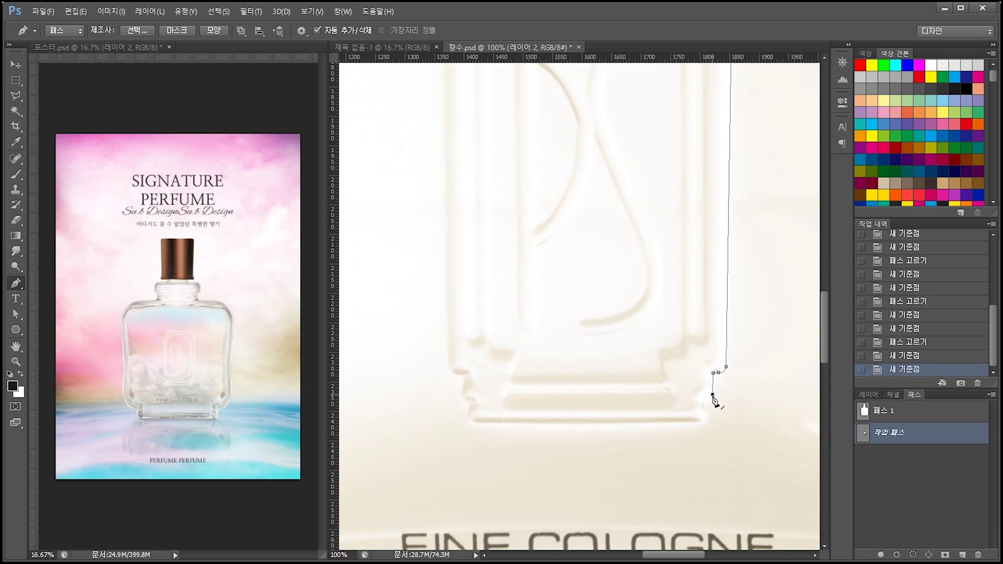
left_click(708, 406)
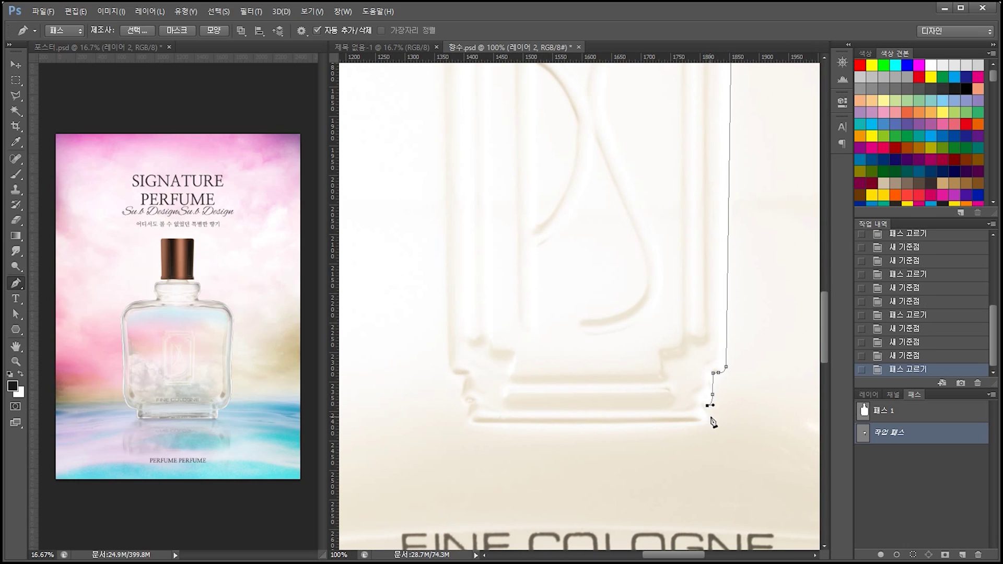
left_click(710, 417)
left_click(703, 424)
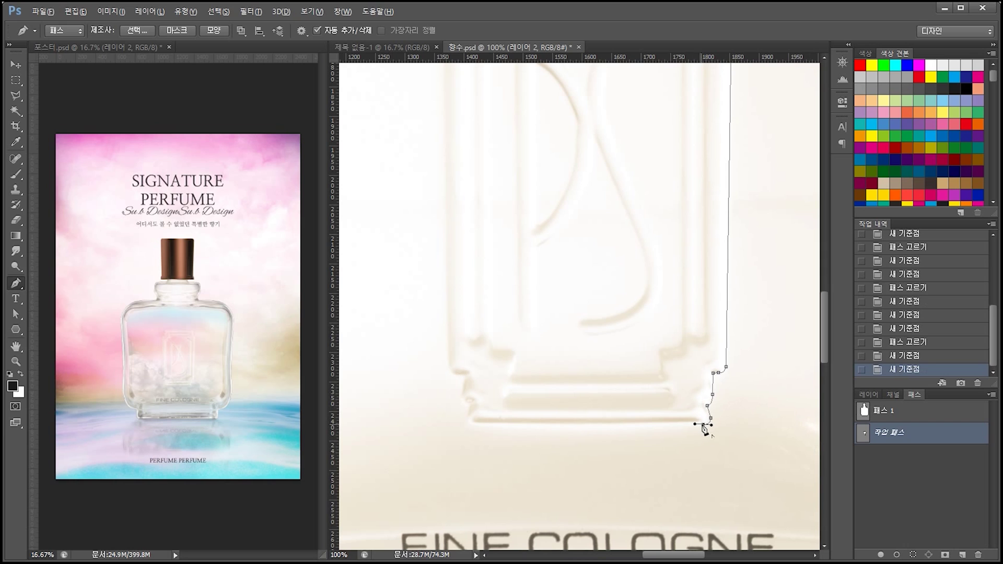
left_click(568, 435)
mouse_move(460, 428)
left_mouse_down()
mouse_move(555, 440)
mouse_move(564, 399)
left_mouse_up()
left_click(566, 413)
scroll(565, 407, "up", 5)
left_click(566, 406)
left_click(572, 389)
Step: Zoom out and load the closed emblem path as a selection with Ctrl+Enter
key("ctrl+minus")
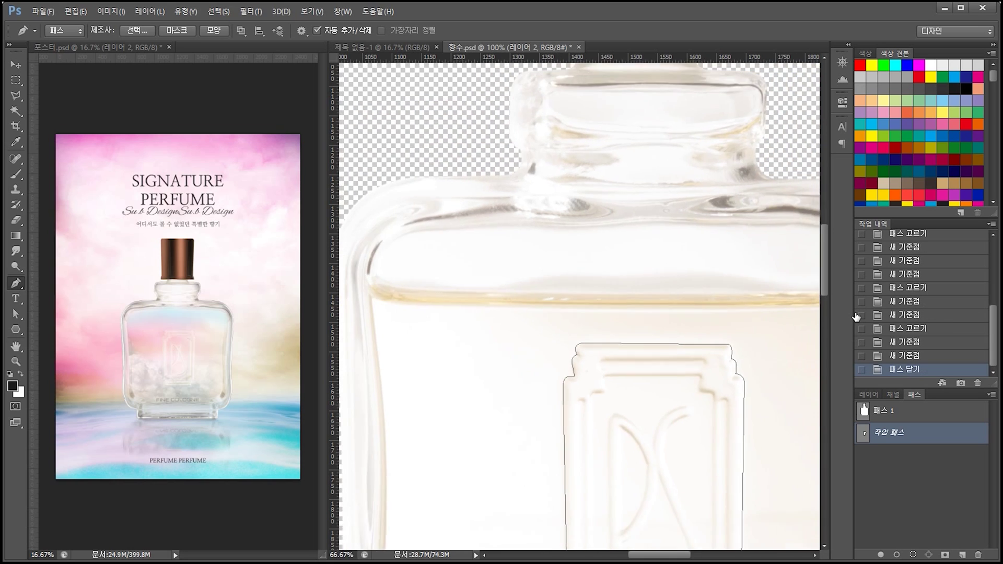
key("ctrl+minus")
key("ctrl+minus")
key("ctrl+Return")
left_click(868, 394)
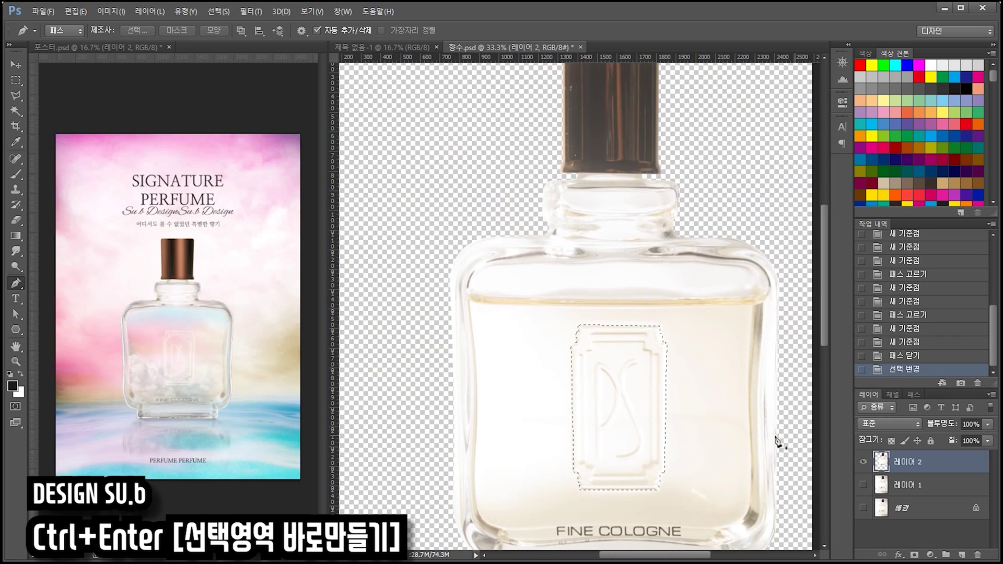
Step: Copy the emblem onto its own layer and group all bottle layers into 그룹 1
key("ctrl+j")
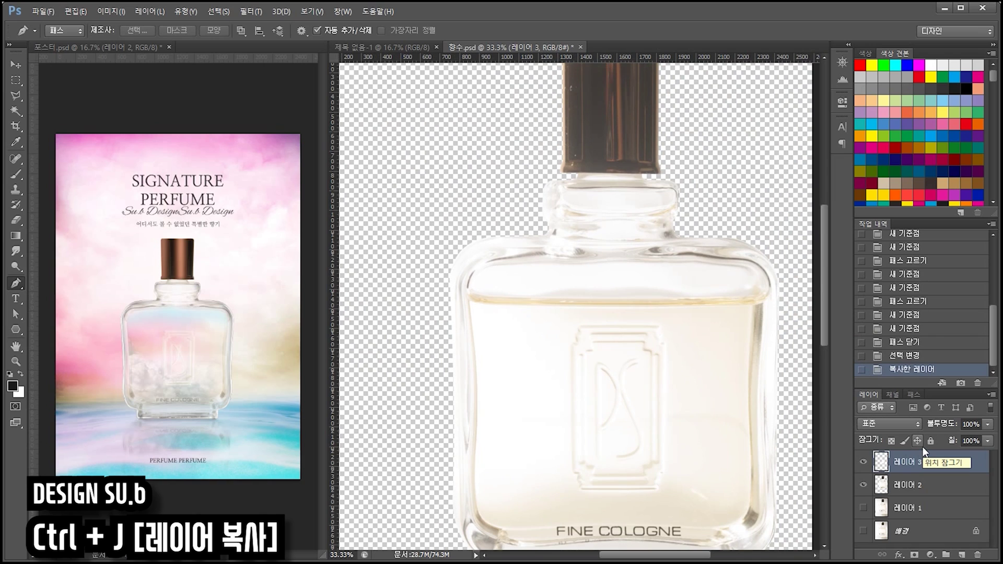
left_click(863, 485)
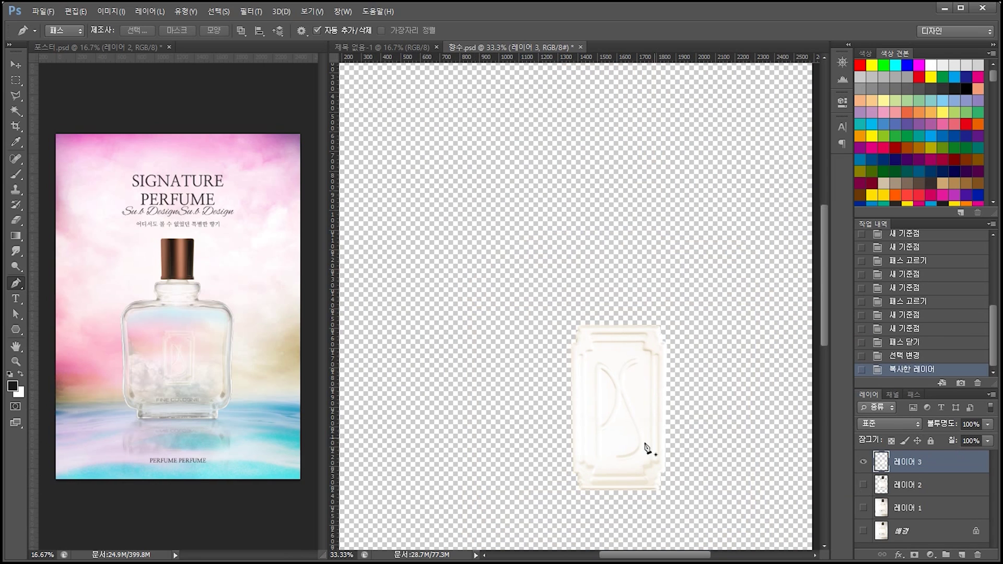
left_click(863, 485)
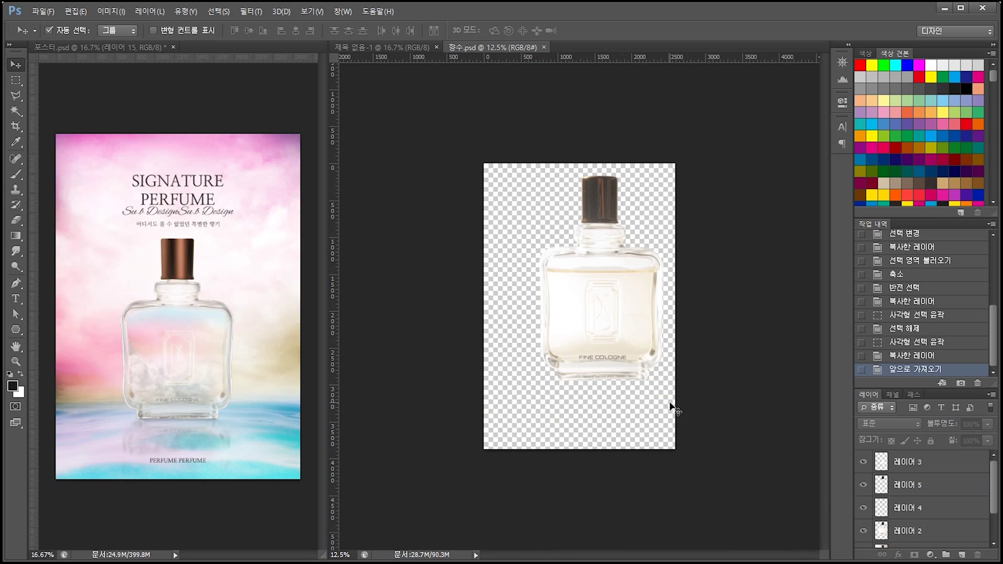
left_click_drag(670, 407, 483, 166)
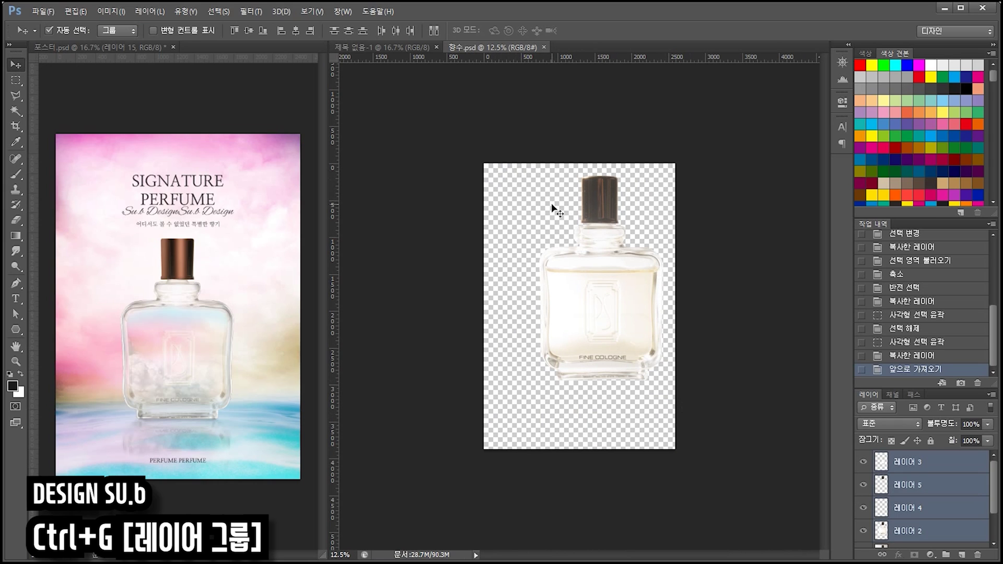
key("ctrl+g")
Step: Drag 그룹 1 into 제목 없음-1 and scale the bottle down to about 70%
mouse_move(601, 210)
left_mouse_down()
mouse_move(392, 110)
mouse_move(584, 274)
mouse_move(656, 221)
left_mouse_up()
key("ctrl+t")
left_click_drag(666, 177, 641, 218)
key("Return")
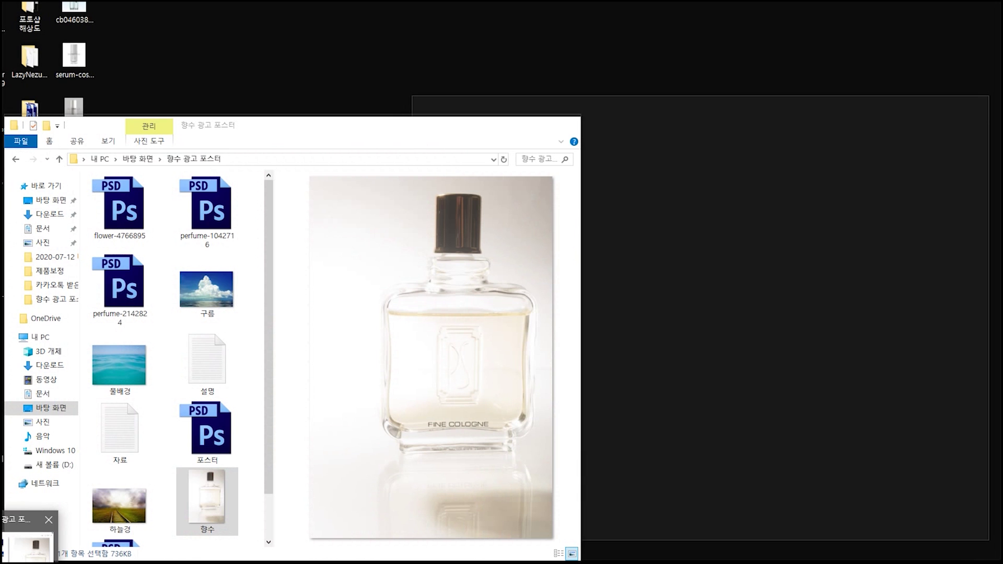
Step: Drag the 하늘경 photo from the 향수 광고 포스터 folder onto Photoshop to open it
left_click(29, 545)
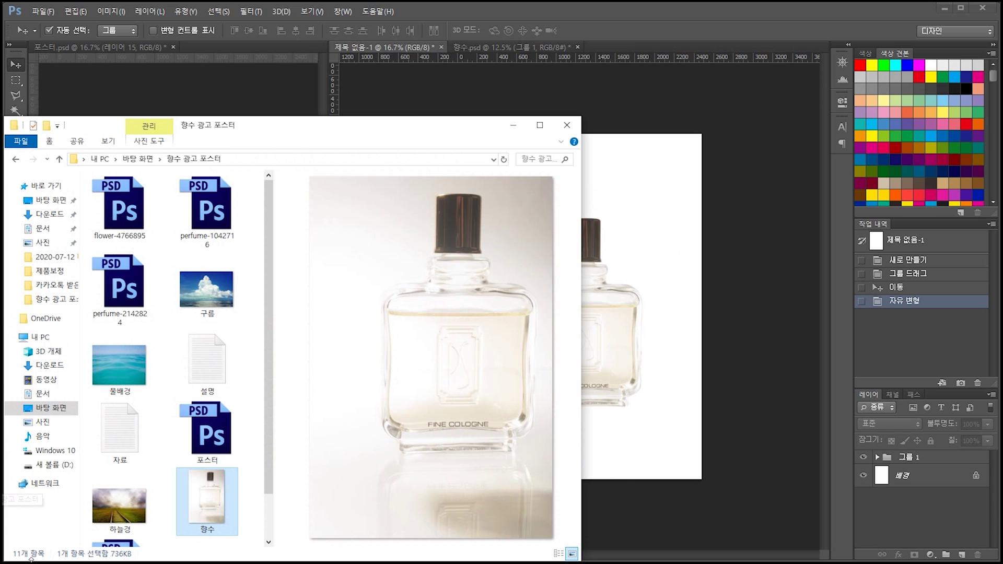
scroll(116, 445, "down", 2)
left_click(116, 445)
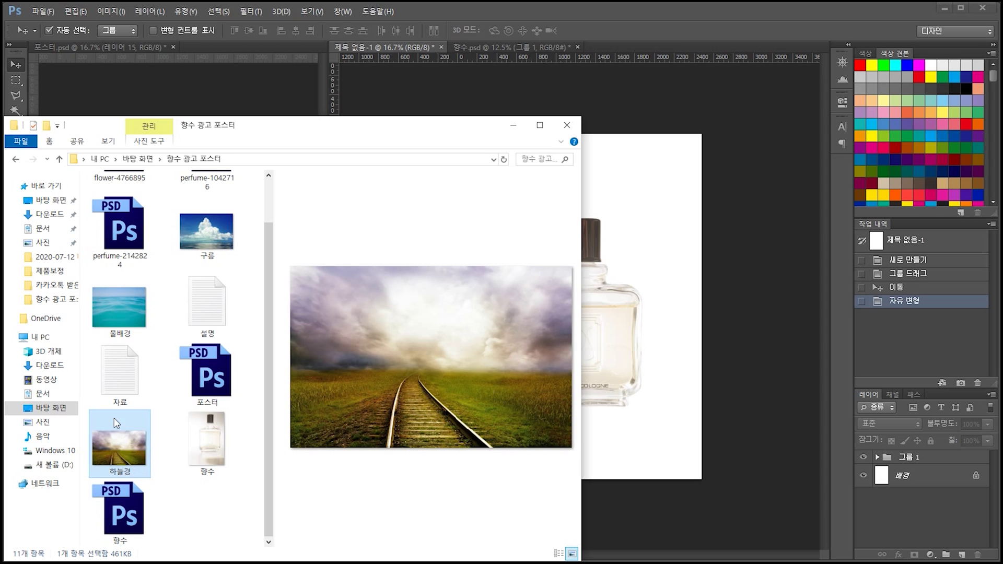
left_click(180, 497)
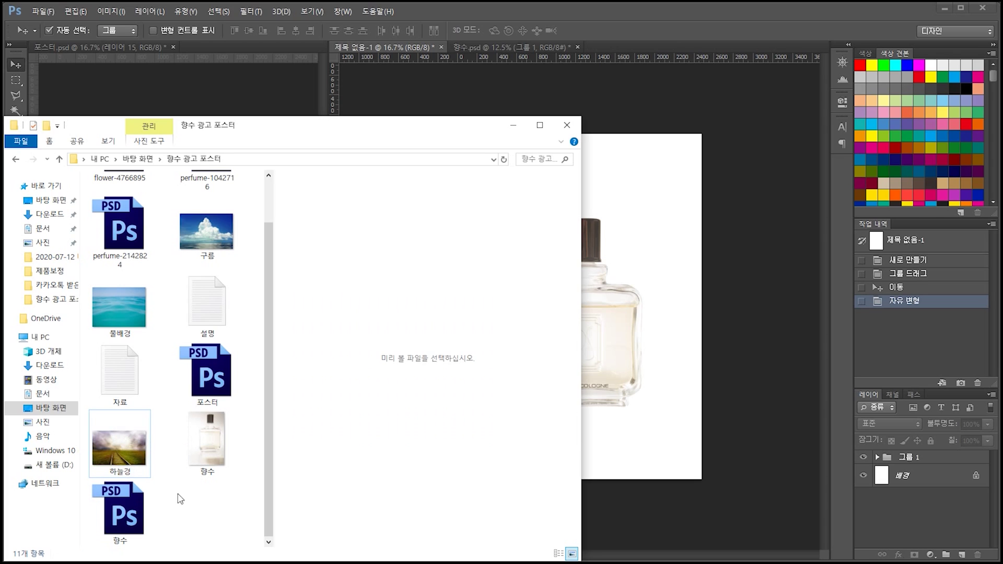
left_click(141, 461)
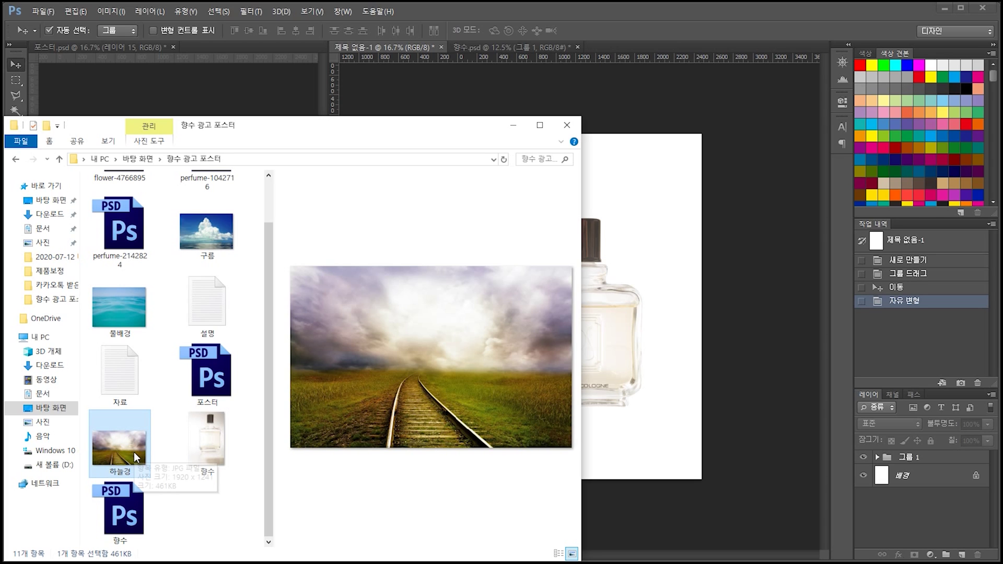
mouse_move(133, 452)
left_mouse_down()
mouse_move(182, 448)
mouse_move(715, 46)
left_mouse_up()
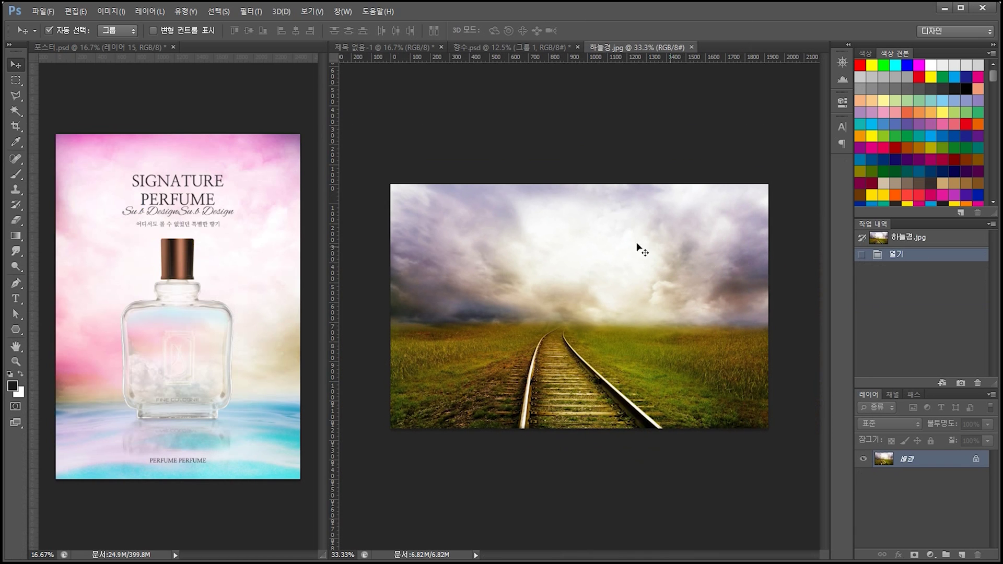
Step: Marquee-select the sky in 하늘경, move it into the poster and send it behind the bottle group
key("m")
left_click_drag(373, 161, 837, 327)
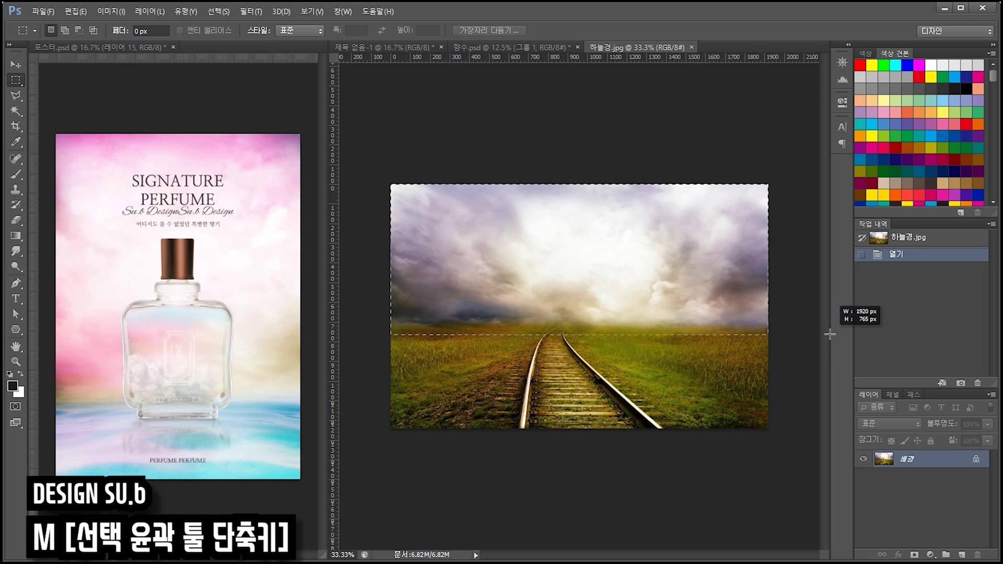
left_click_drag(837, 327, 837, 327)
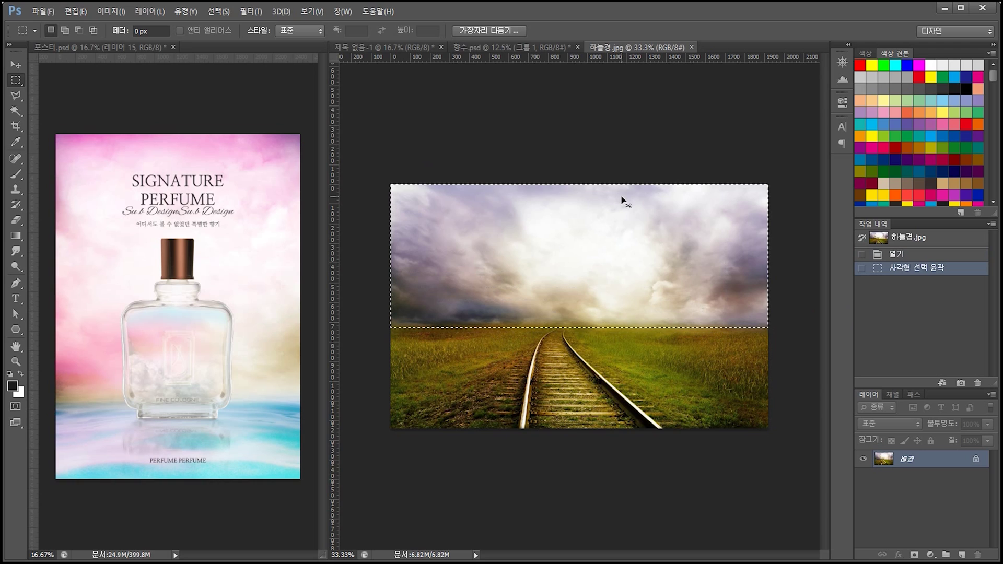
key("ctrl+Delete")
left_click_drag(568, 197, 408, 52)
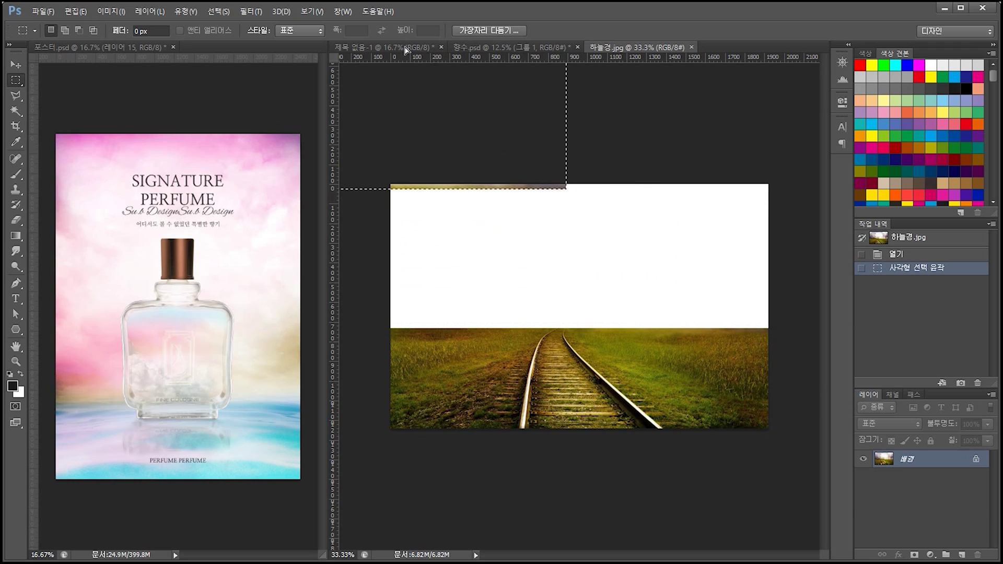
left_click(407, 48)
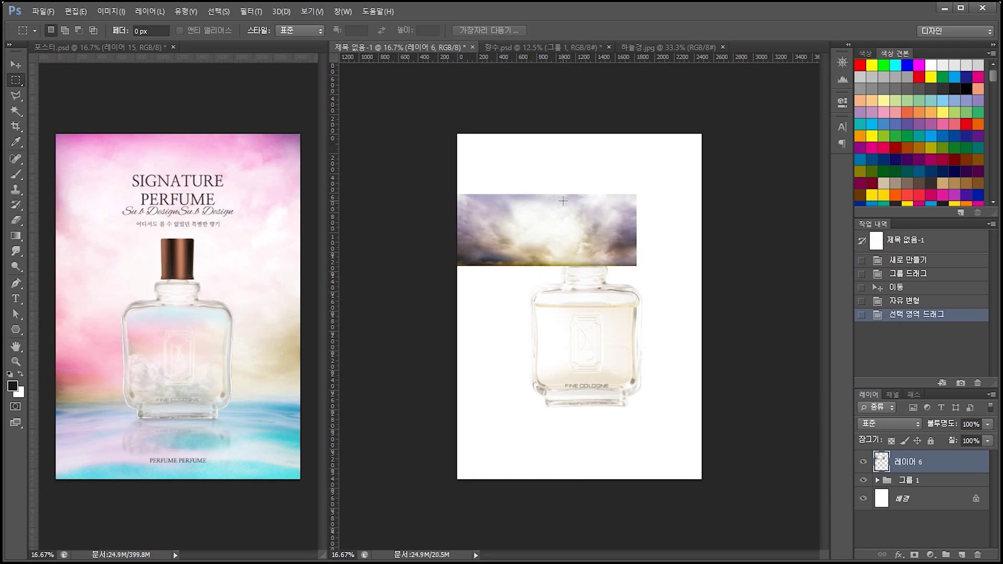
left_click(646, 46)
left_click_drag(645, 302, 604, 233)
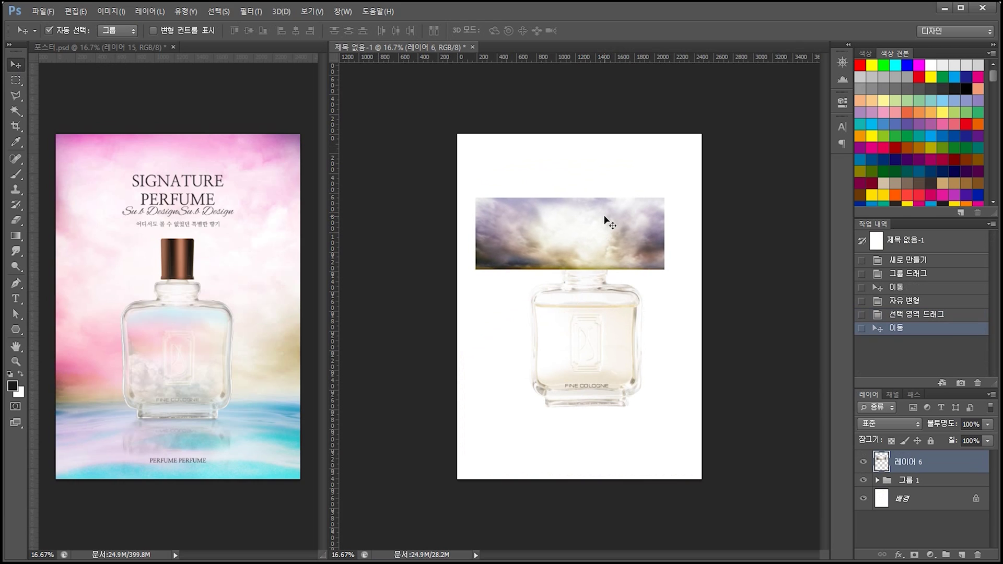
key("ctrl+shift+bracketleft")
Step: Enlarge the sky layer to span the canvas width and recentre it on the poster
key("ctrl+t")
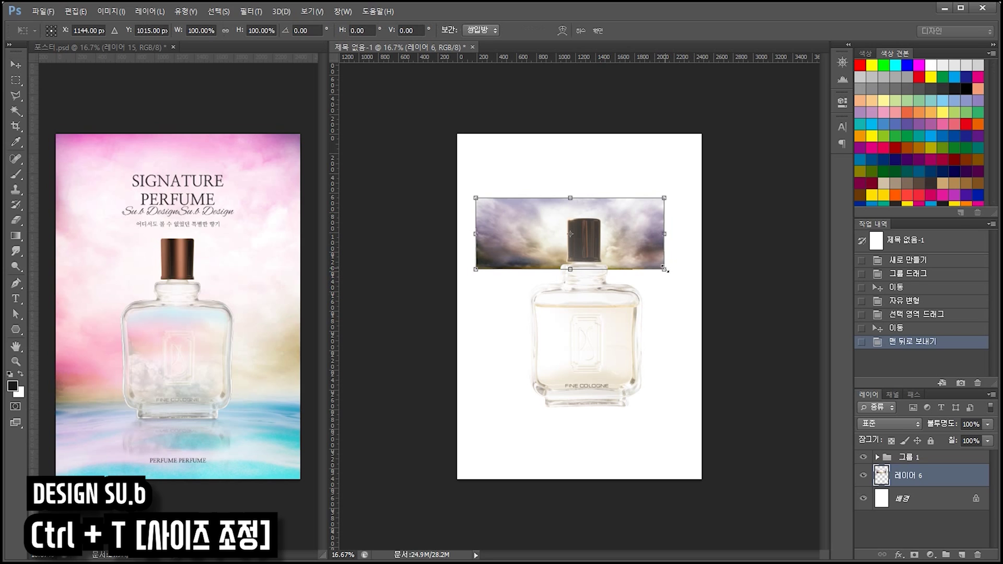
left_click_drag(664, 269, 888, 340)
left_click_drag(669, 214, 668, 257)
key("ctrl+minus")
left_click_drag(732, 342, 761, 351)
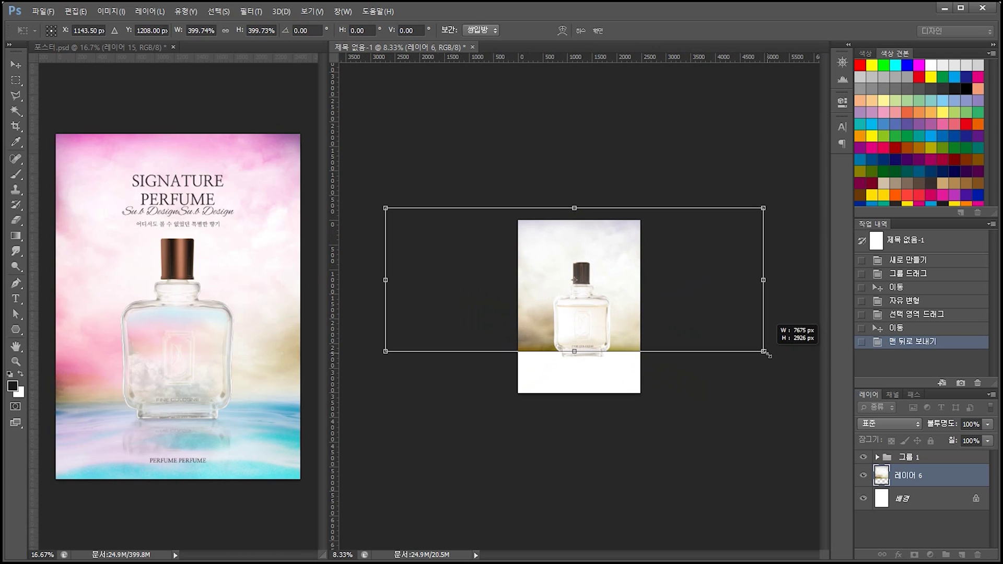
left_click_drag(700, 272, 700, 284)
left_click_drag(763, 364, 701, 310)
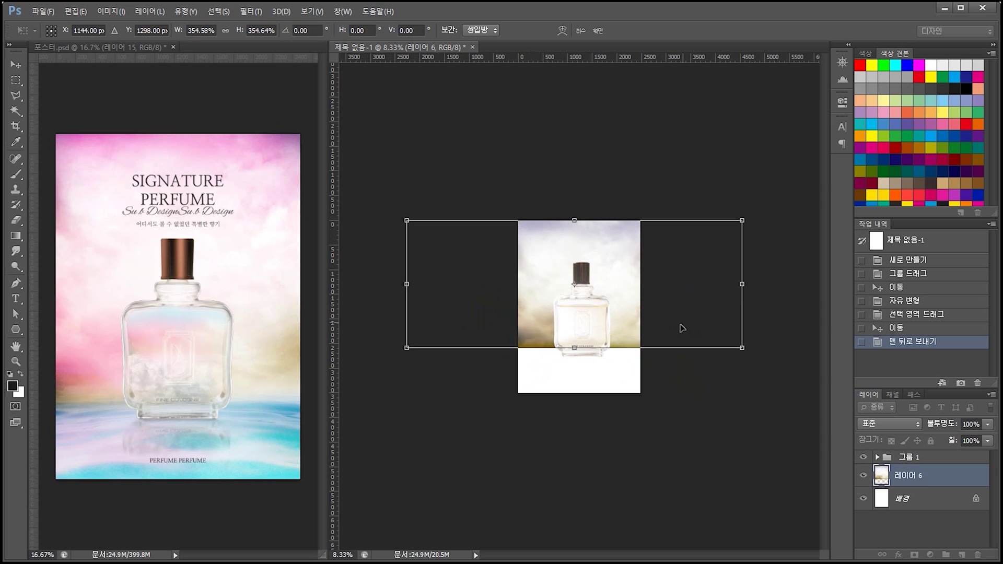
key("Return")
key("ctrl+plus")
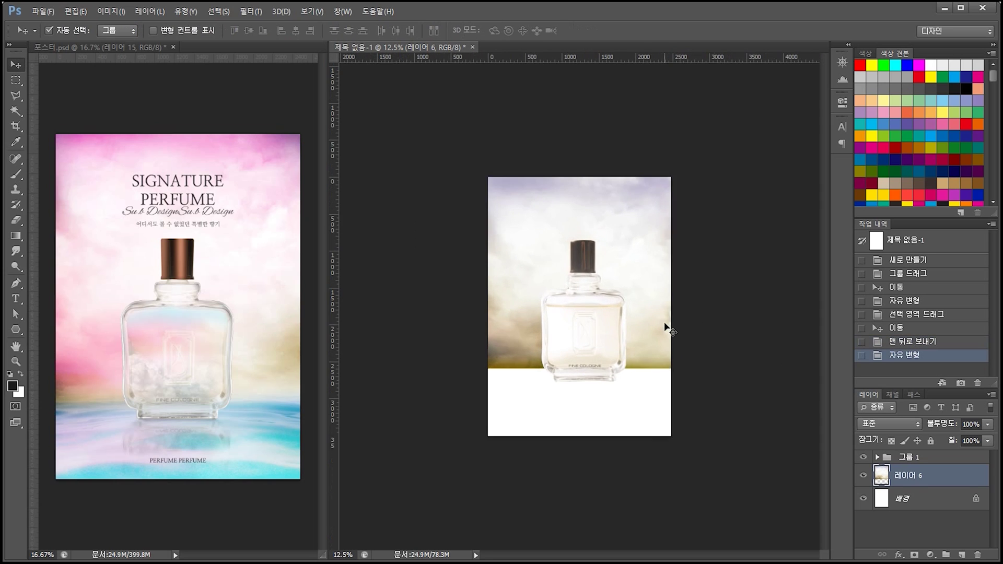
key("ctrl+plus")
mouse_move(519, 316)
left_mouse_down()
mouse_move(510, 314)
mouse_move(533, 316)
left_mouse_up()
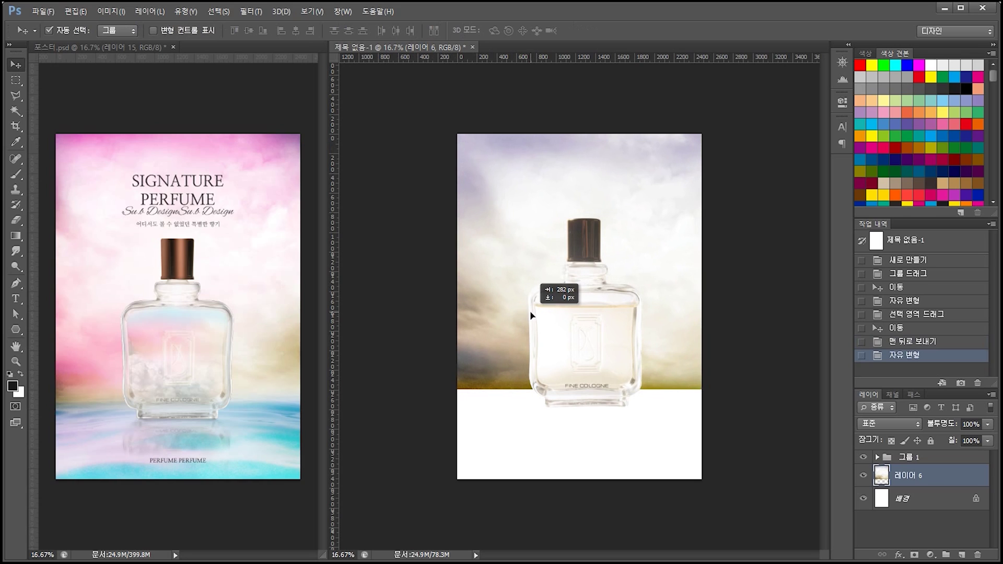
left_click_drag(533, 315, 532, 316)
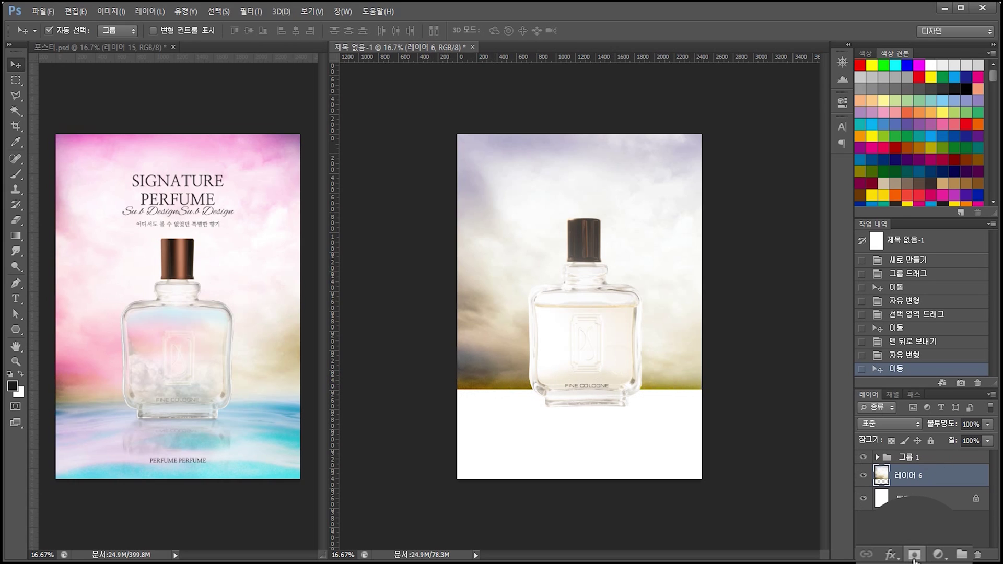
left_click(913, 555)
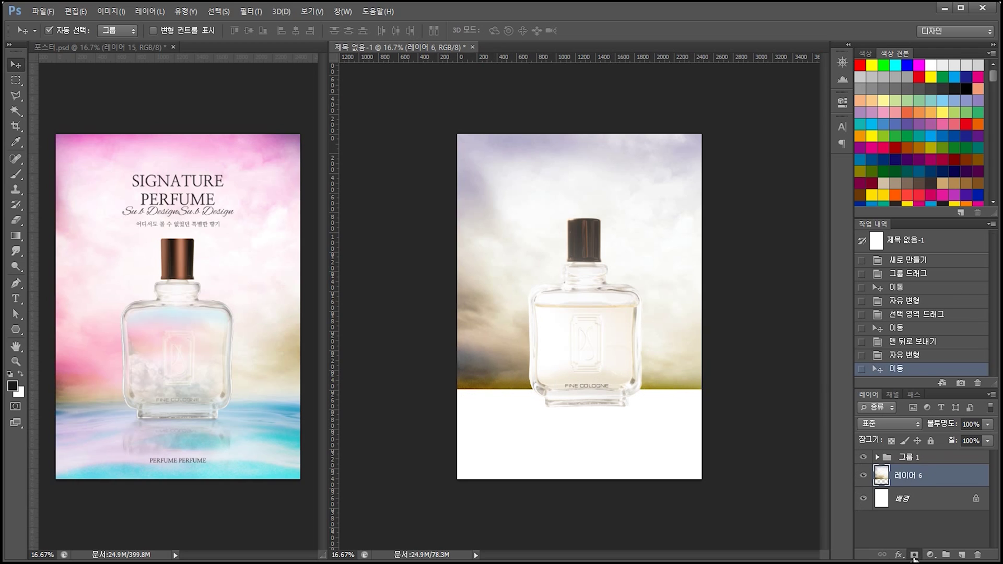
Step: Try black and white brush strokes on the sky's mask, then reset the mask
left_click(16, 175)
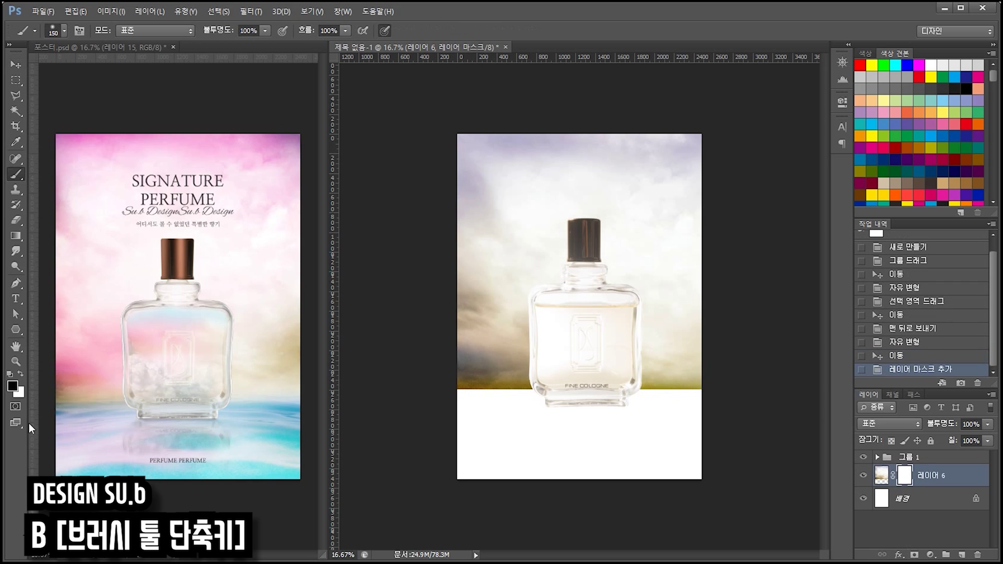
key("bracketright")
key("bracketright")
key("bracketright")
left_click_drag(684, 314, 459, 340)
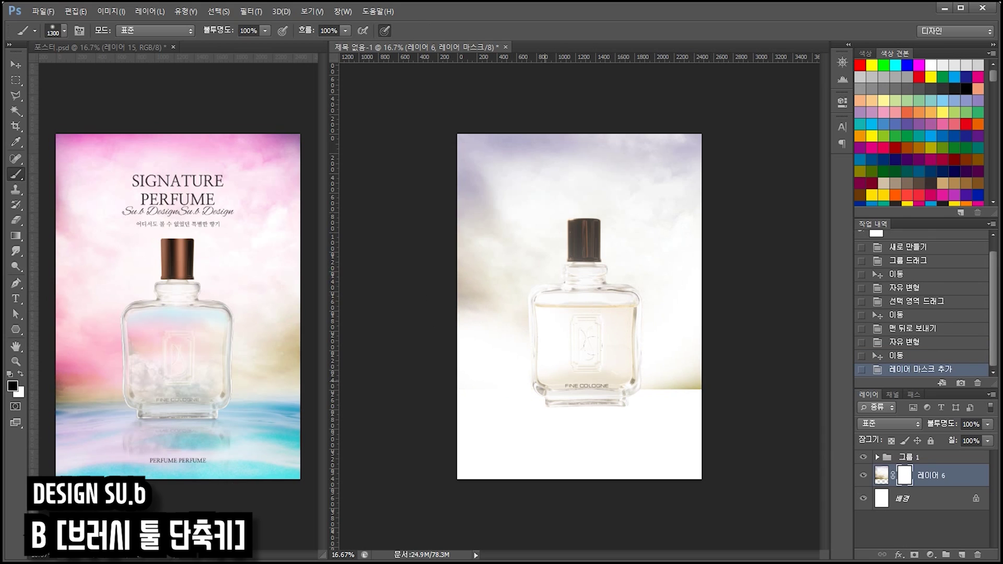
key("x")
left_click_drag(541, 331, 679, 324)
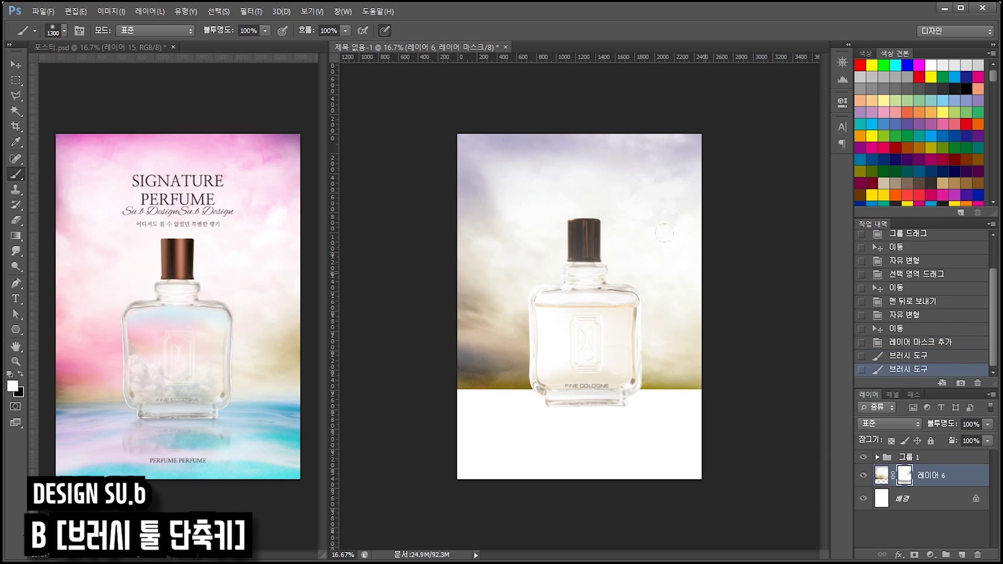
left_click_drag(470, 313, 695, 323)
key("alt+Delete")
key("x")
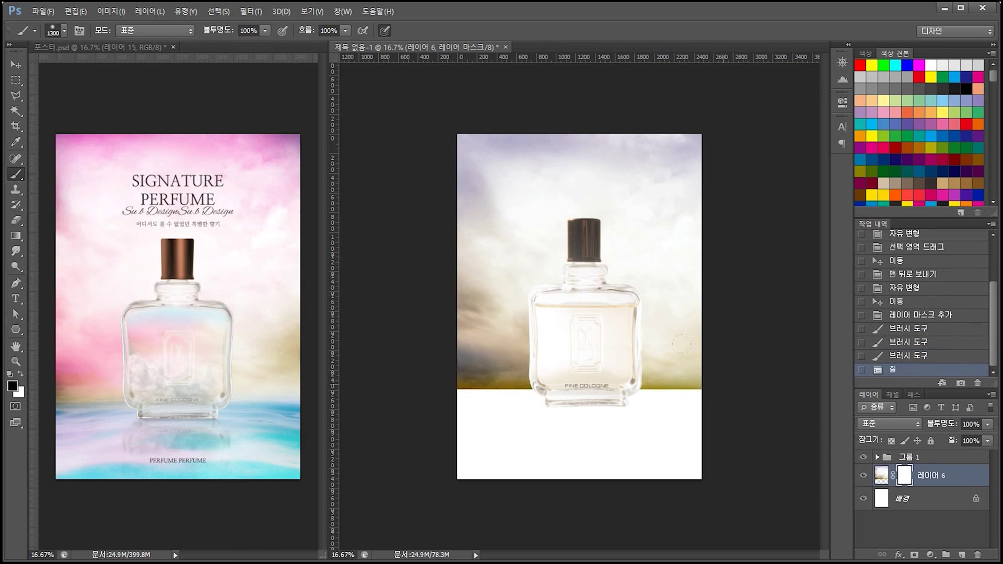
Step: Fade the sky's lower edge softly into white with a smaller black brush, then nudge the layer
left_click(671, 355)
key("bracketleft")
key("bracketleft")
key("bracketleft")
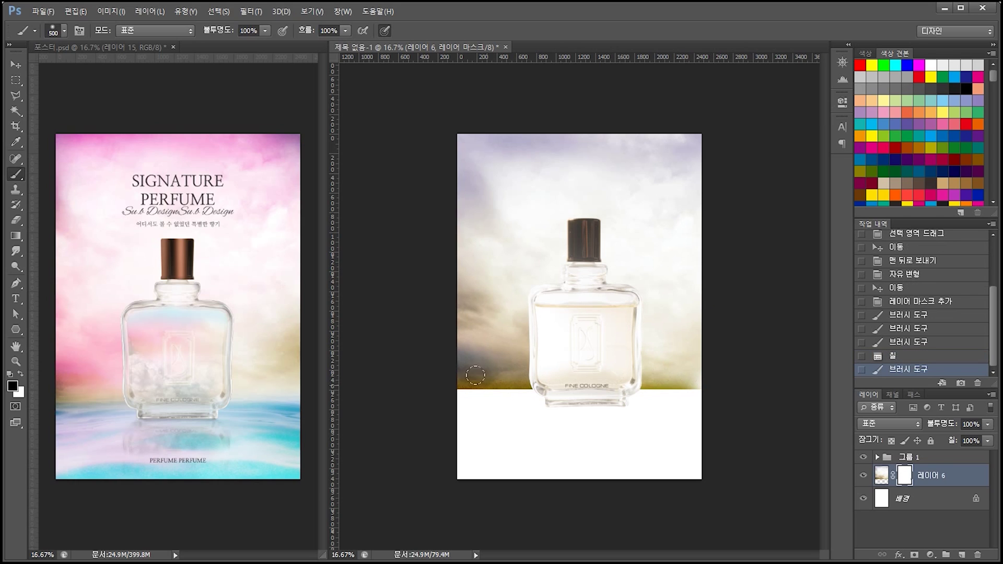
left_click(425, 378, "shift")
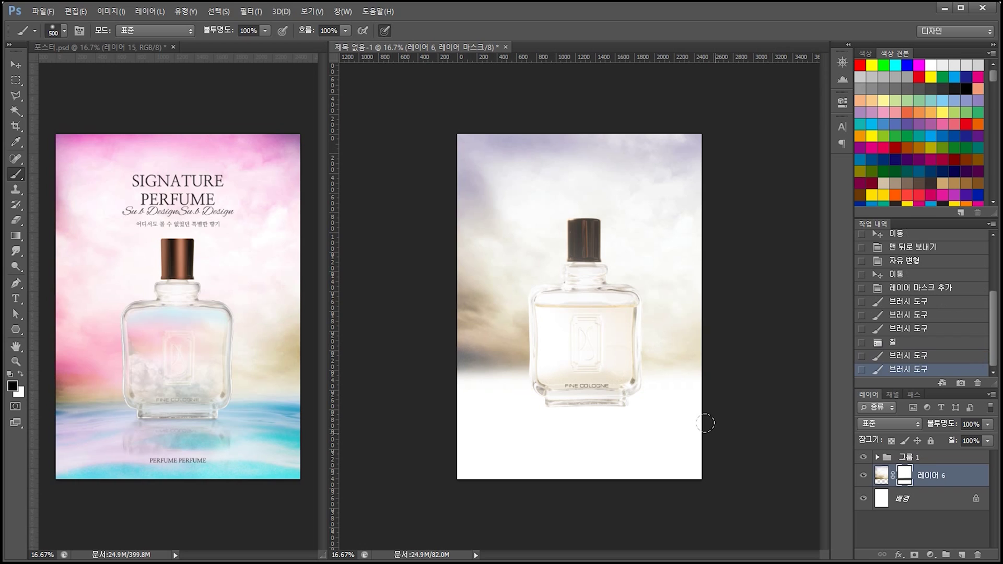
key("v")
left_click(775, 380)
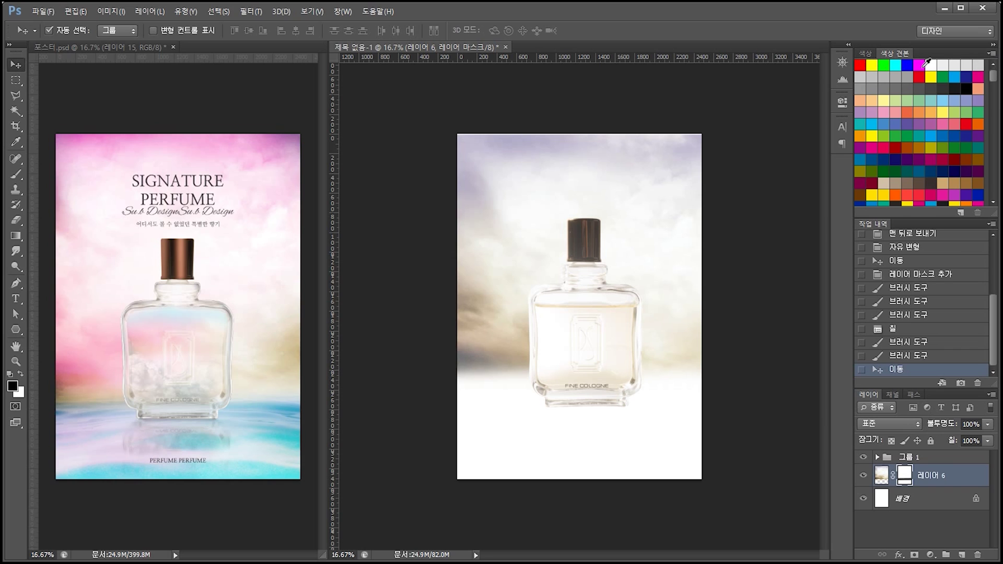
Step: Append the PANTONE+ CMYK Coated swatch set to the Swatches panel
left_click(319, 12)
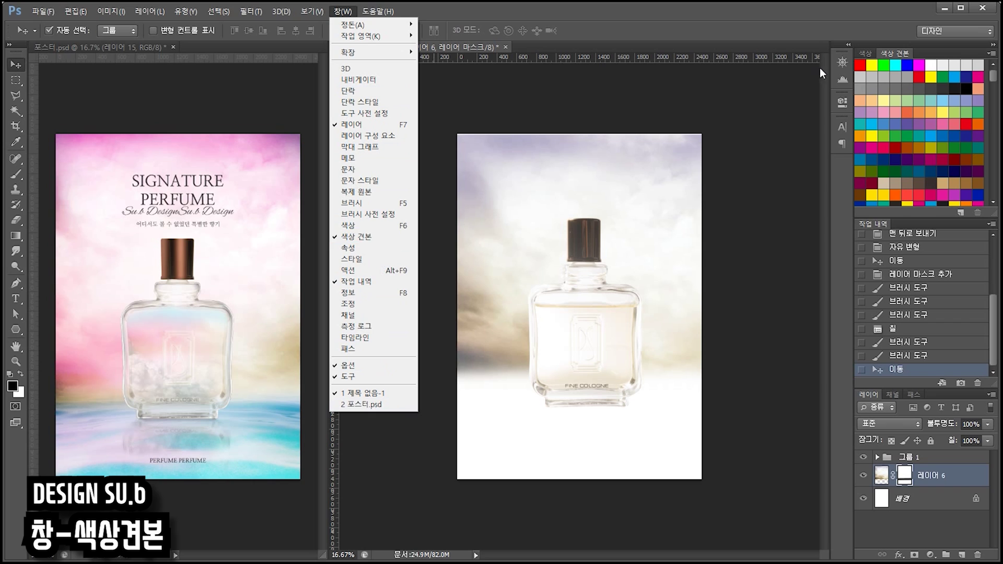
left_click(938, 54)
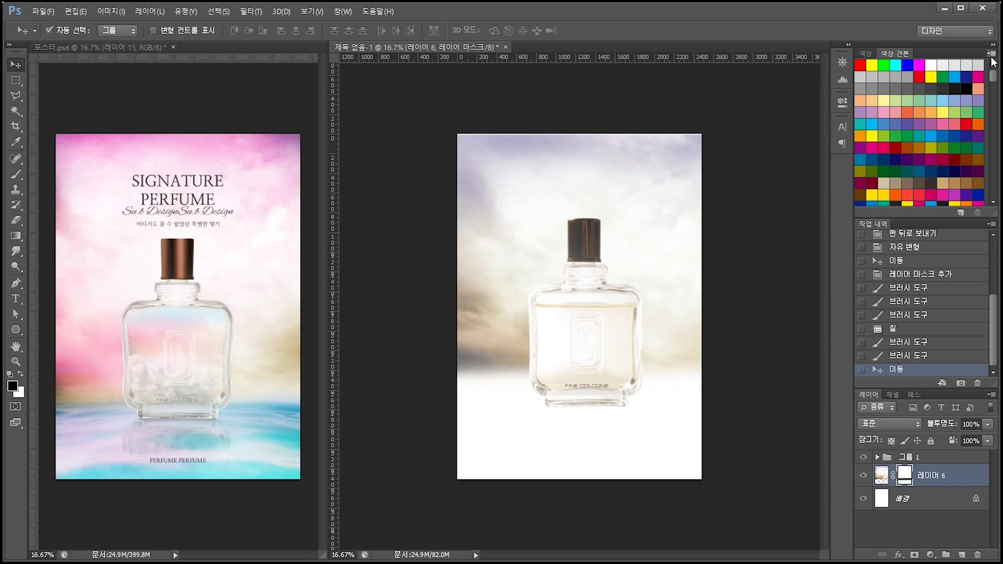
left_click(990, 54)
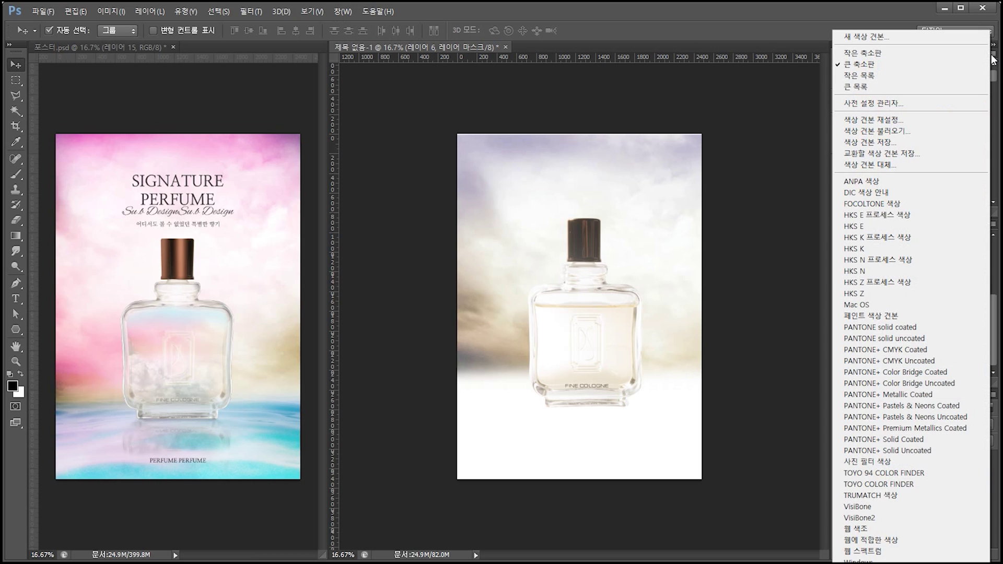
left_click(914, 353)
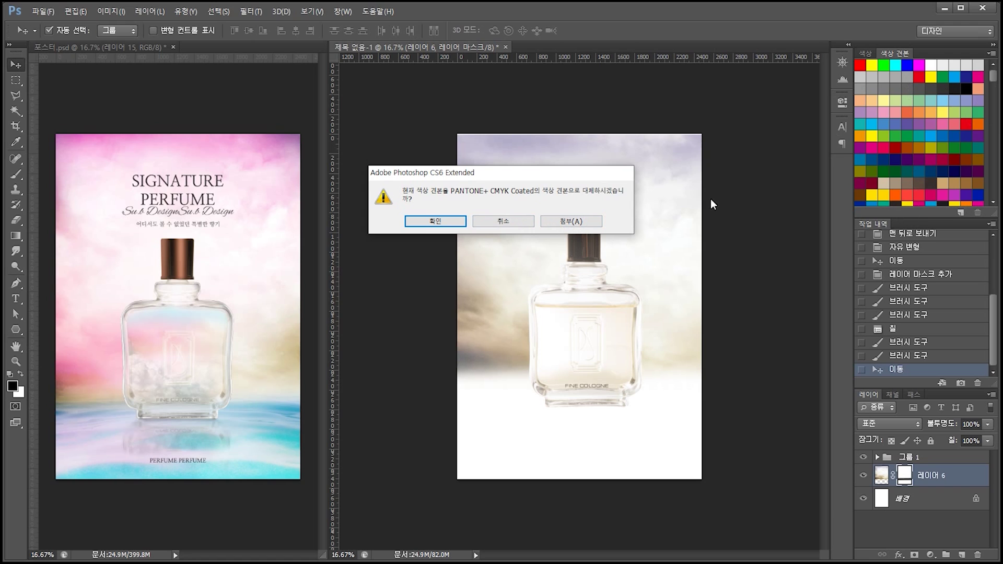
left_click(516, 223)
Step: Set the foreground colour to a light pink, then a deeper red-pink swatch
scroll(959, 131, "down", 3)
scroll(958, 136, "down", 2)
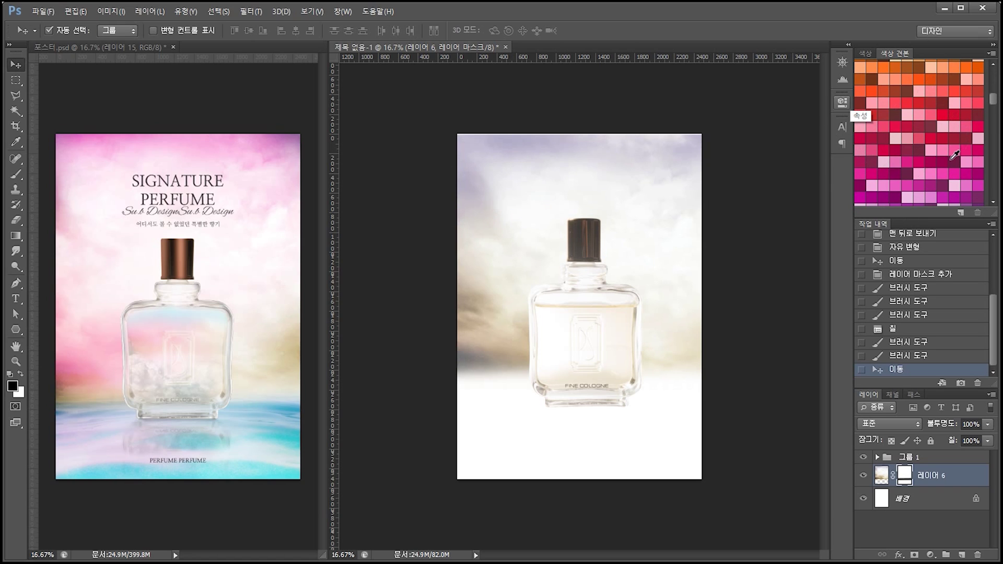
scroll(941, 156, "down", 3)
scroll(941, 156, "up", 3)
scroll(941, 156, "up", 3)
scroll(941, 155, "up", 2)
scroll(941, 156, "up", 2)
scroll(940, 157, "up", 2)
left_click(929, 148)
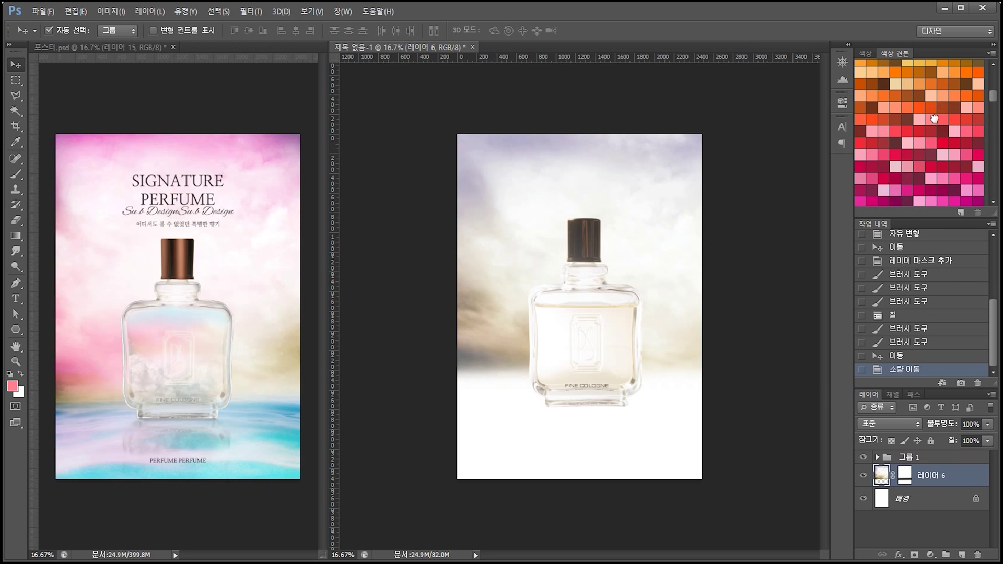
left_click(936, 144)
left_click(21, 173)
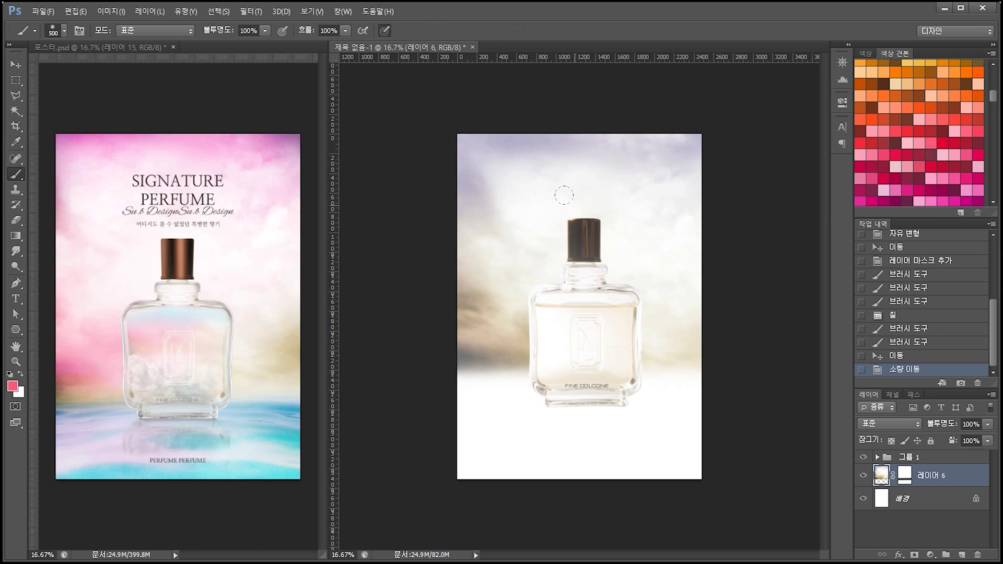
Step: Add a new Overlay-blended layer above the sky and enlarge the soft brush
key("bracketright")
key("bracketright")
key("bracketright")
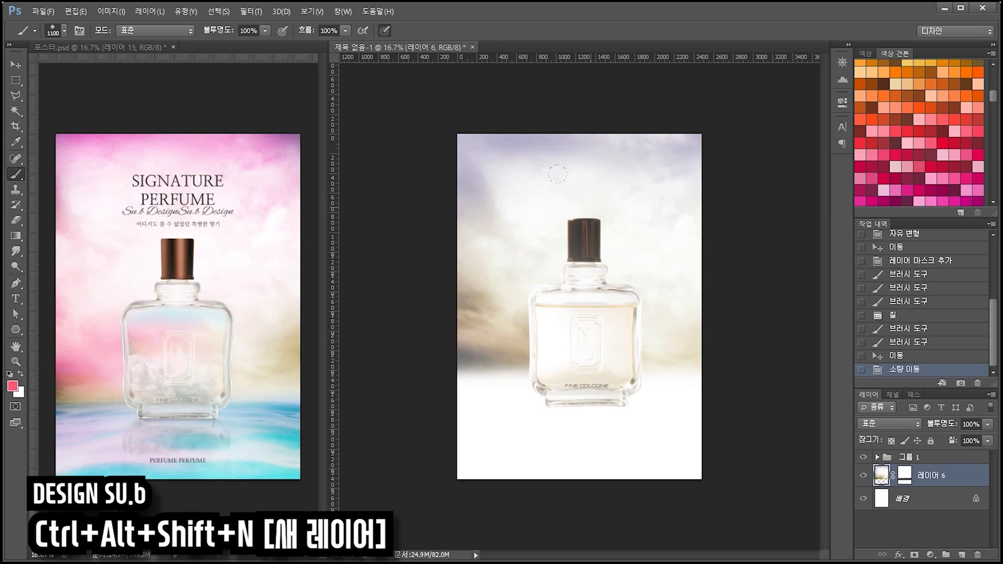
key("ctrl+alt+shift+n")
left_click(888, 424)
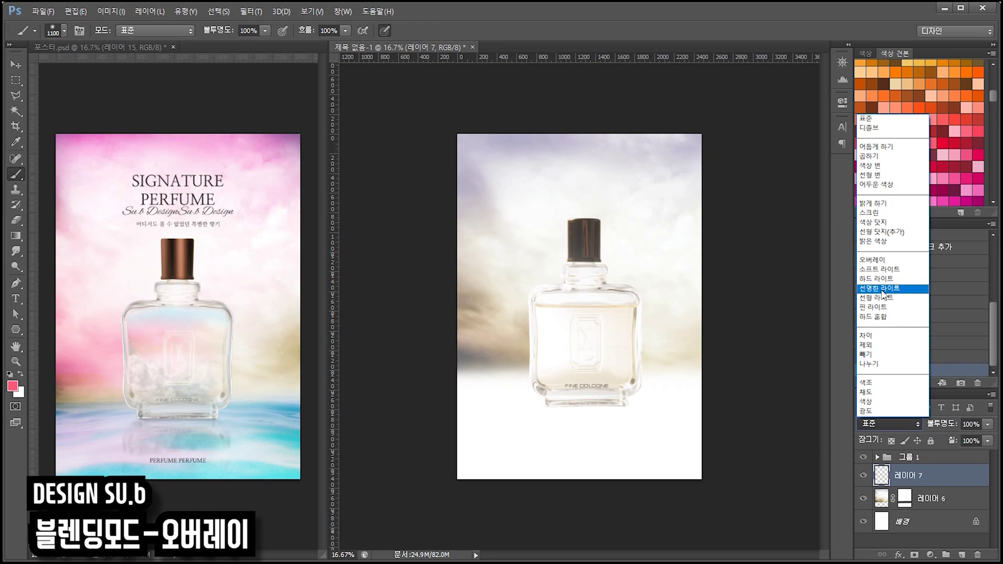
left_click(881, 260)
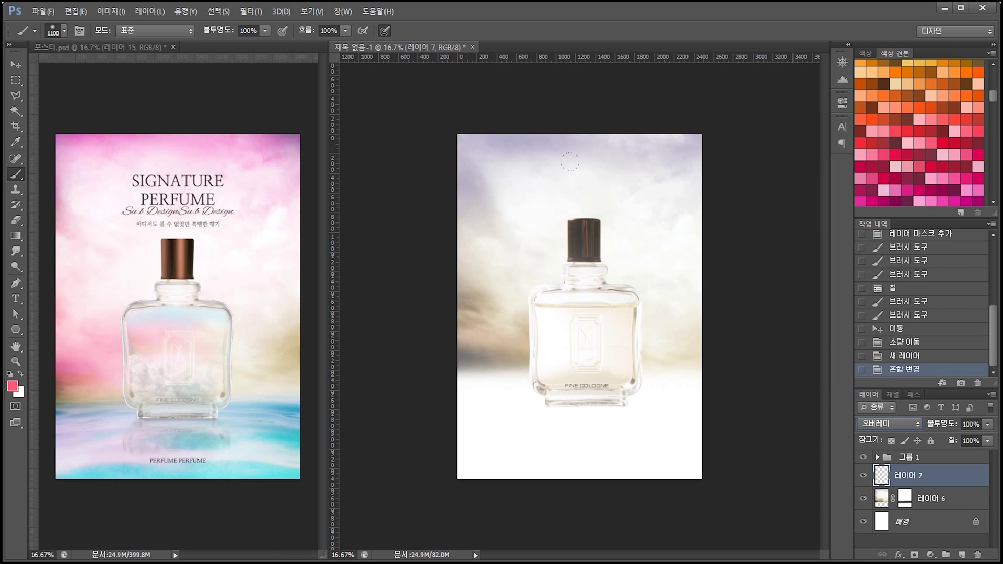
right_click(541, 139)
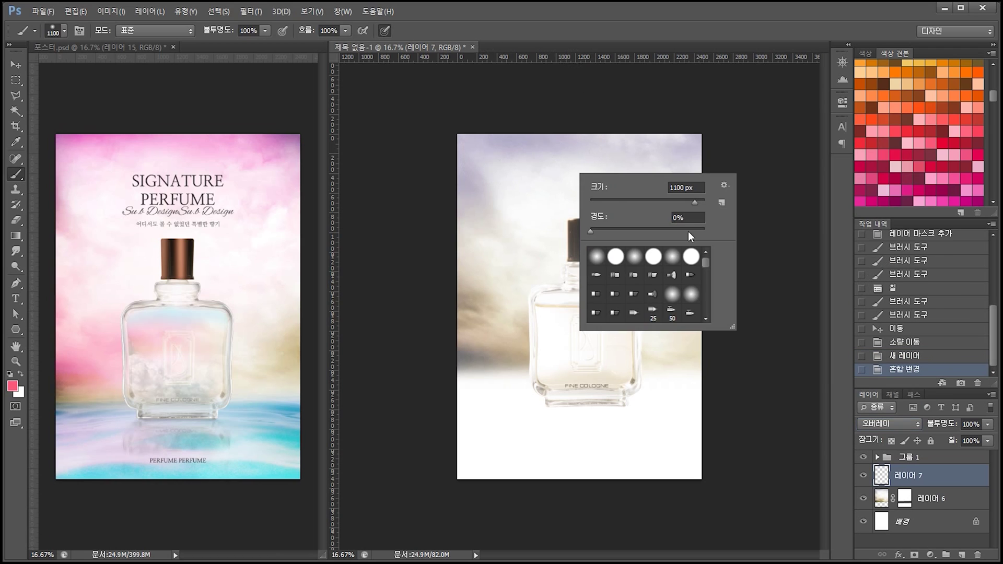
left_click(592, 258)
Step: Wash soft pink across the sky, then brighten its right side with peach
left_click(436, 111)
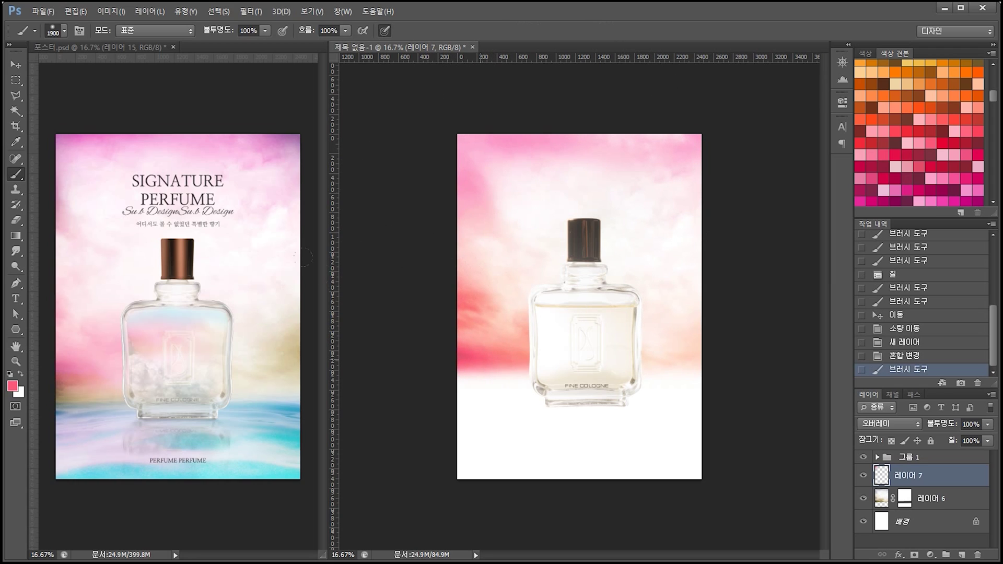
left_click_drag(310, 309, 519, 342)
left_click_drag(494, 282, 627, 324)
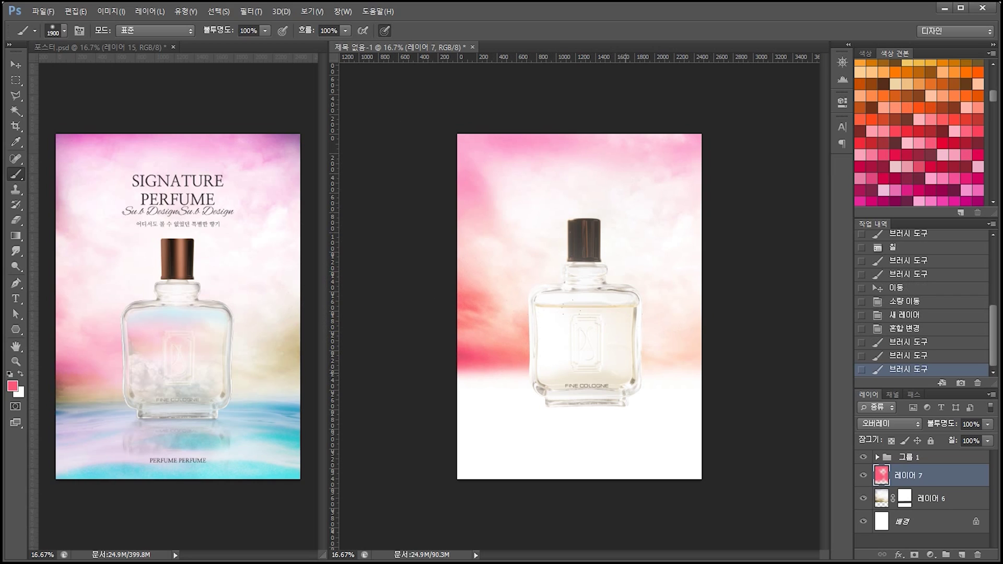
left_click(912, 82)
mouse_move(663, 305)
left_mouse_down()
mouse_move(611, 344)
mouse_move(290, 254)
left_mouse_up()
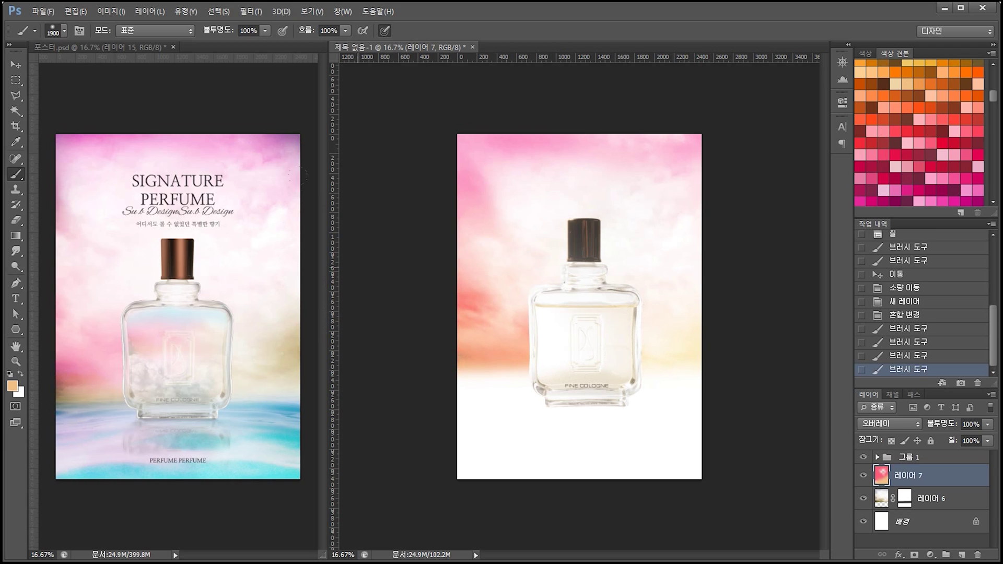
left_click_drag(459, 156, 491, 135)
left_click_drag(627, 152, 700, 136)
scroll(941, 178, "down", 2)
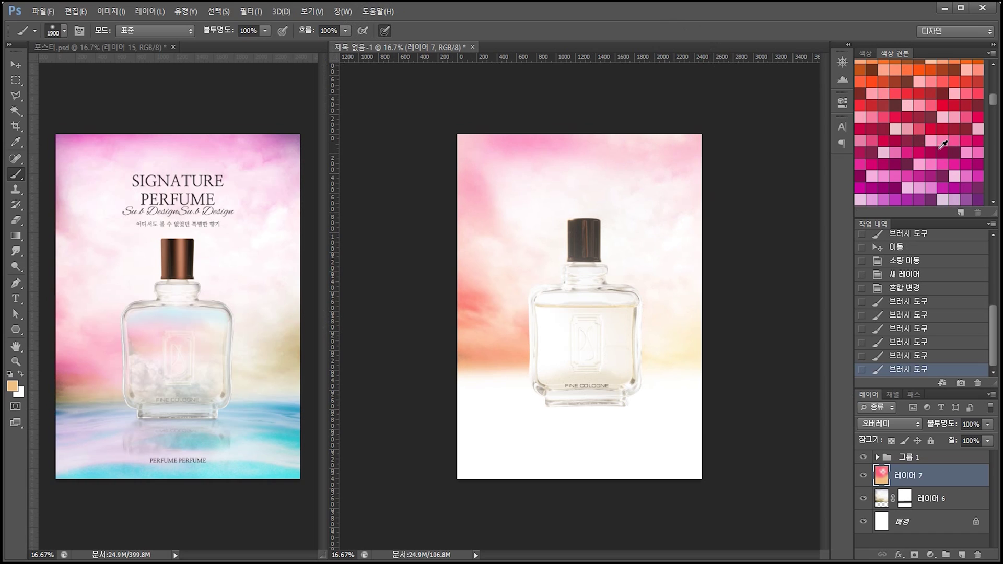
Step: Paint magenta along the poster's top edge and upper sky, then add another empty layer
left_click(939, 179)
left_click_drag(406, 88, 691, 57)
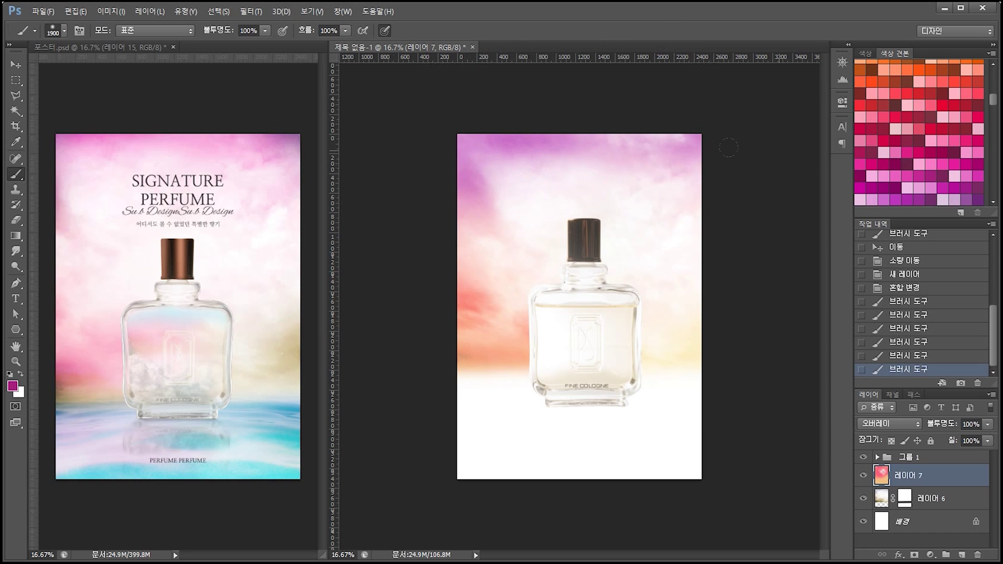
left_click(518, 140)
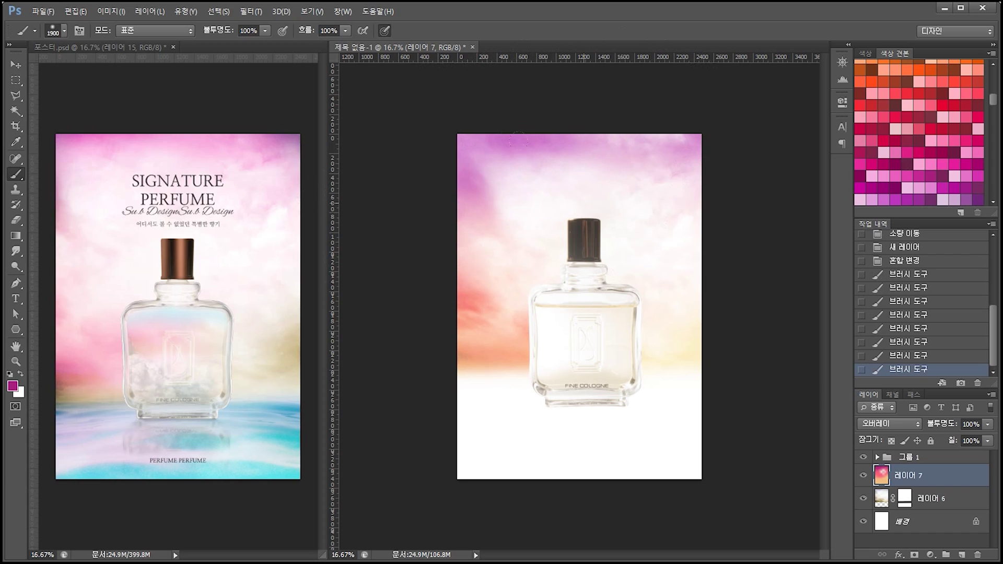
left_click(509, 168)
key("bracketleft")
key("bracketleft")
key("bracketleft")
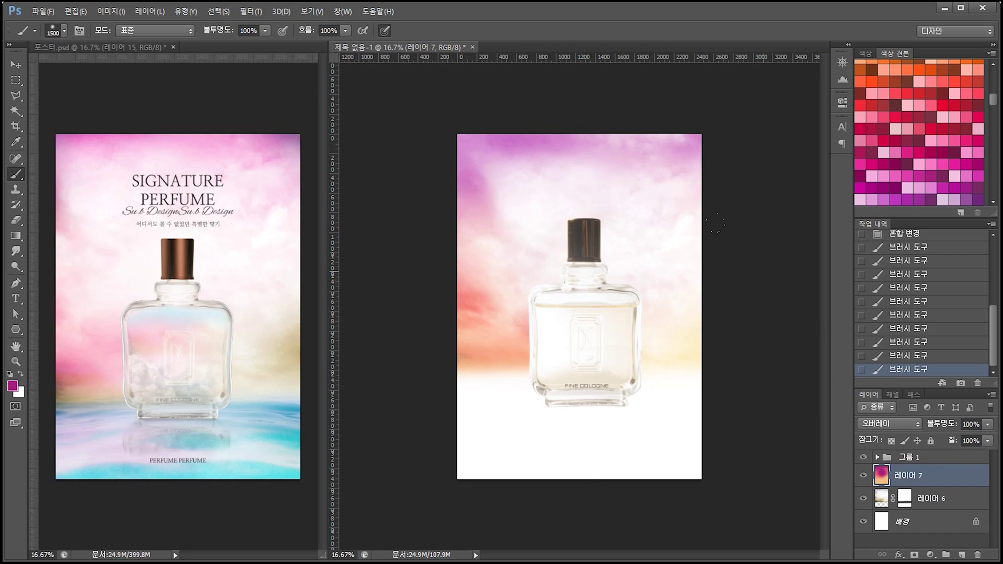
key("ctrl+shift+alt+n")
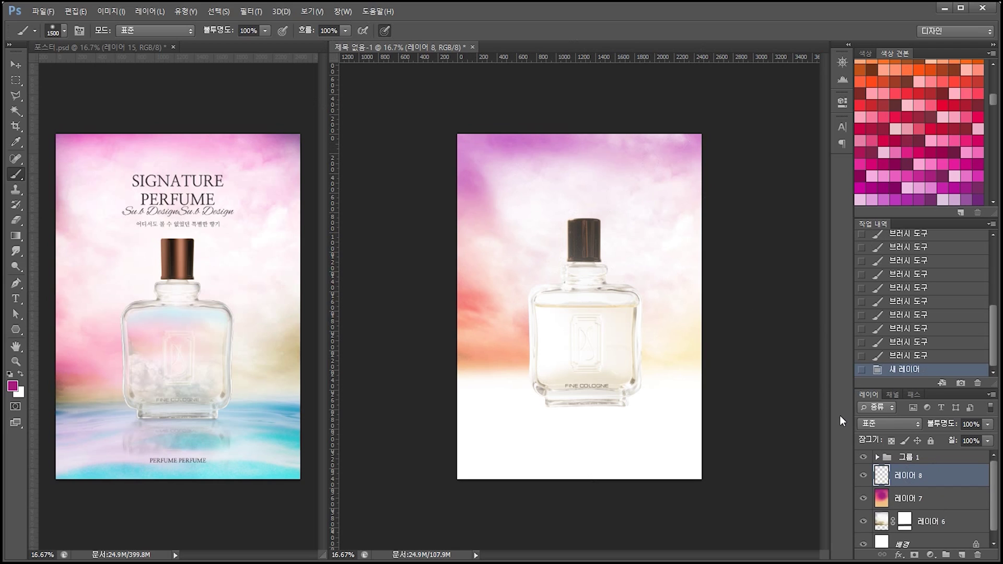
Step: Set the new layer's blend mode to Soft Light after undoing a trial Multiply dab
left_click(875, 423)
left_click(921, 155)
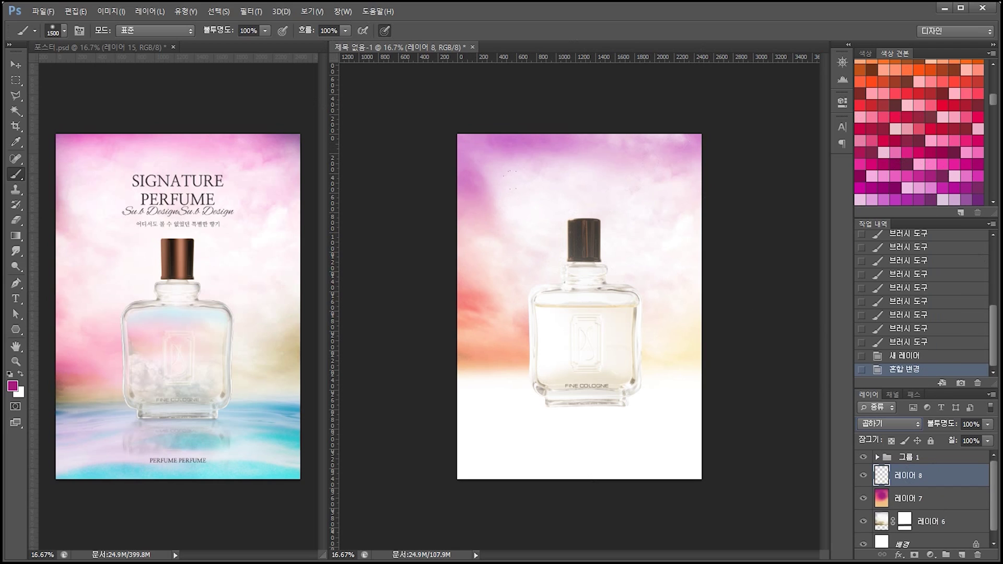
left_click(559, 228)
key("ctrl+z")
left_click(888, 423)
left_click(888, 272)
Step: Paint magenta strokes across the top of the sky on the soft-light layer
left_click(488, 212)
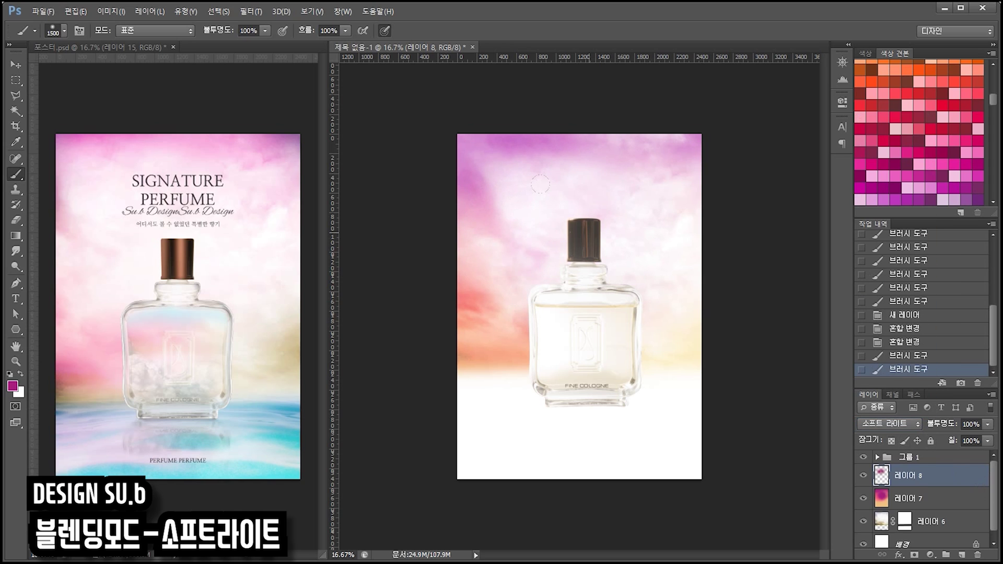
left_click(509, 196)
left_click(559, 256)
left_click(611, 313)
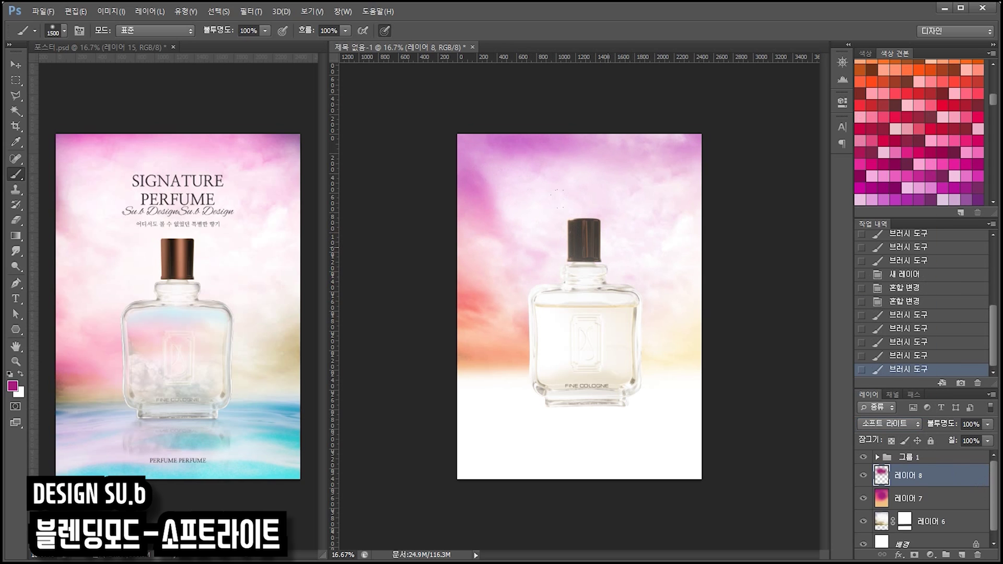
left_click(663, 374)
Step: Lower the soft-light layer to 69% opacity and slightly reduce the overlay layer's opacity
left_click(987, 424)
left_click_drag(976, 439, 970, 436)
left_click(943, 503)
left_click(987, 425)
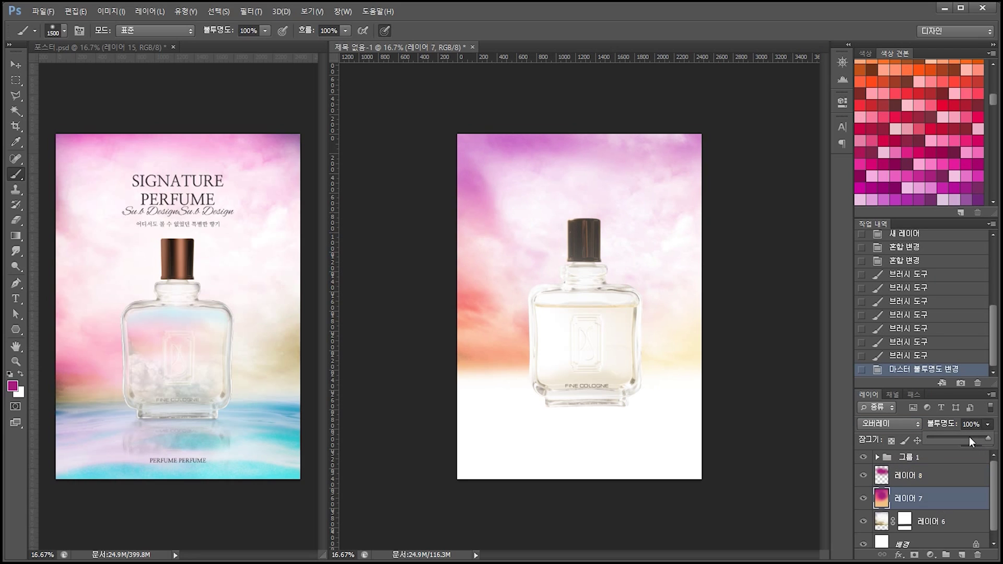
left_click_drag(970, 437, 990, 438)
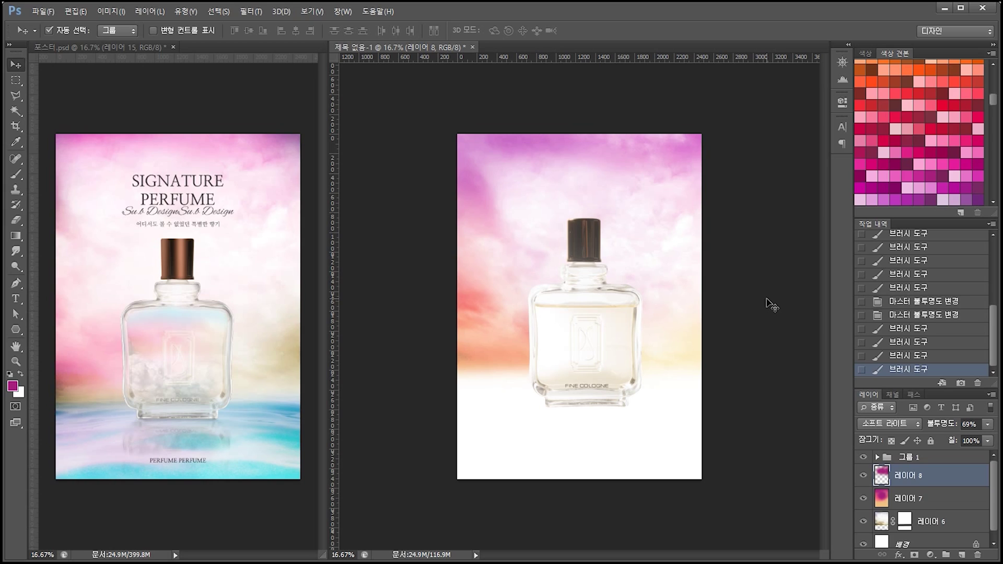
left_click(742, 379)
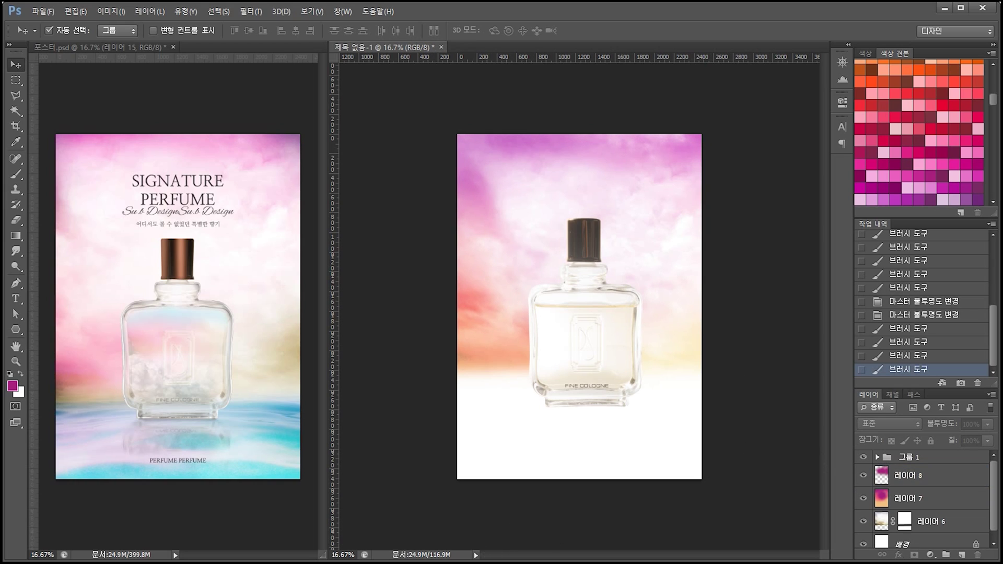
Step: Place the 물배경 turquoise water photo into the poster and rasterize its layer
left_click(140, 316)
left_click_drag(114, 306, 673, 344)
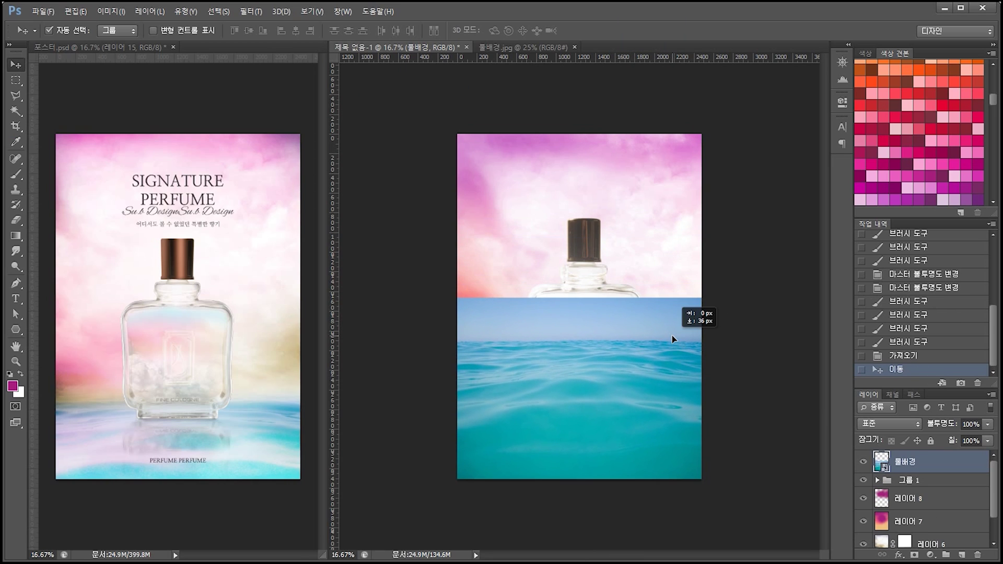
left_click_drag(875, 387, 875, 265)
right_click(934, 347)
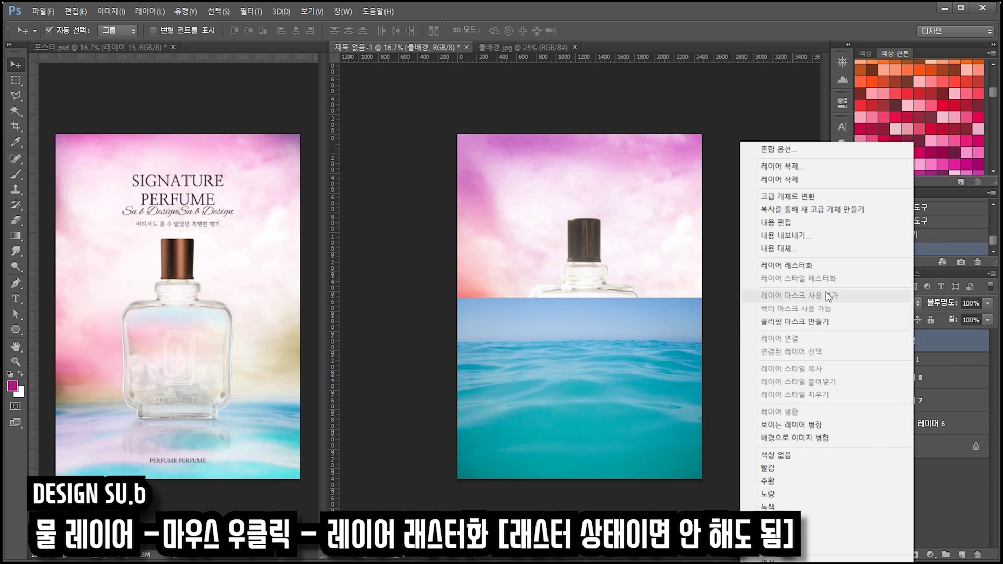
left_click(815, 267)
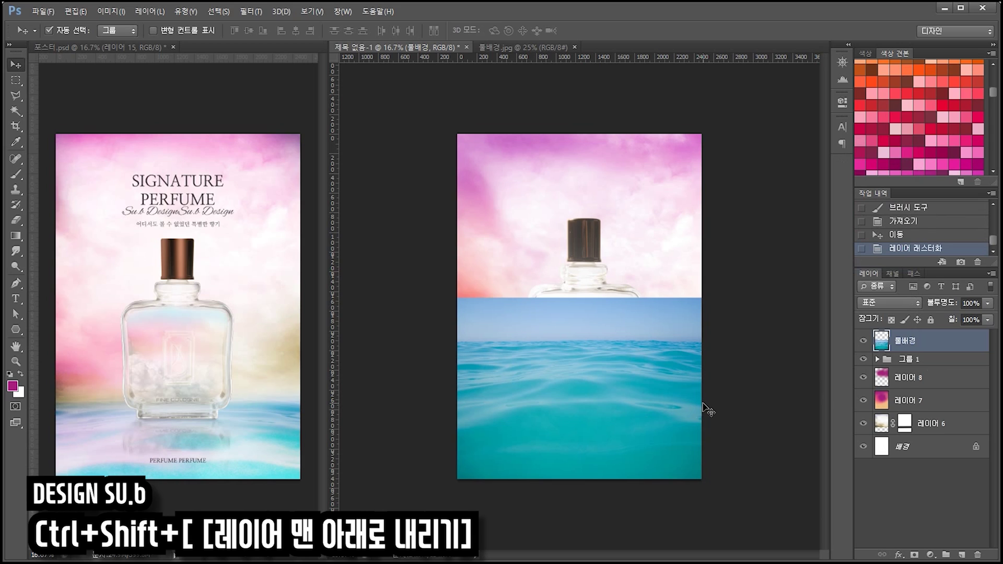
Step: Send the water layer to the back and clip pink colour layers 7 and 8 to the sky
key("ctrl+shift+bracketleft")
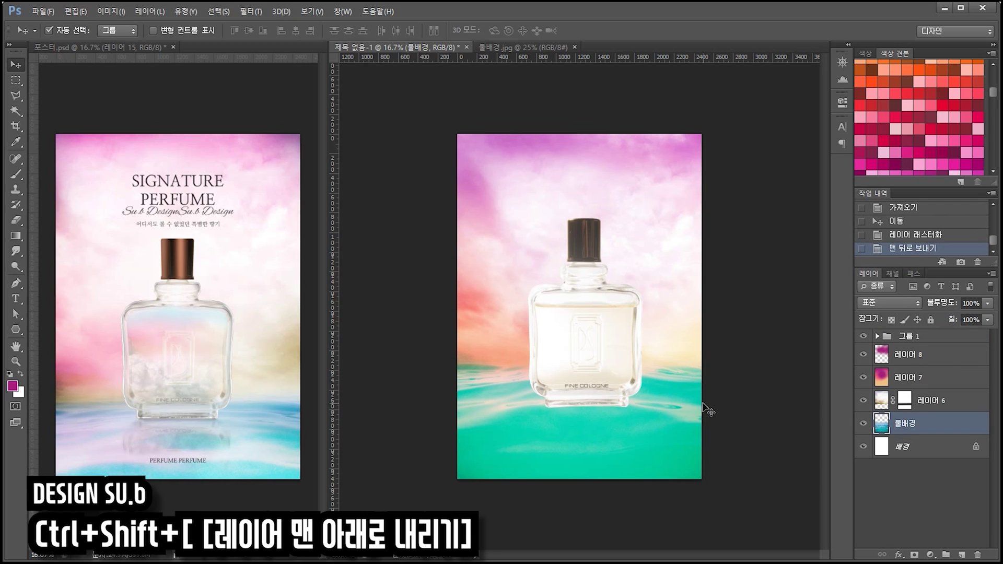
left_click(946, 386, "alt")
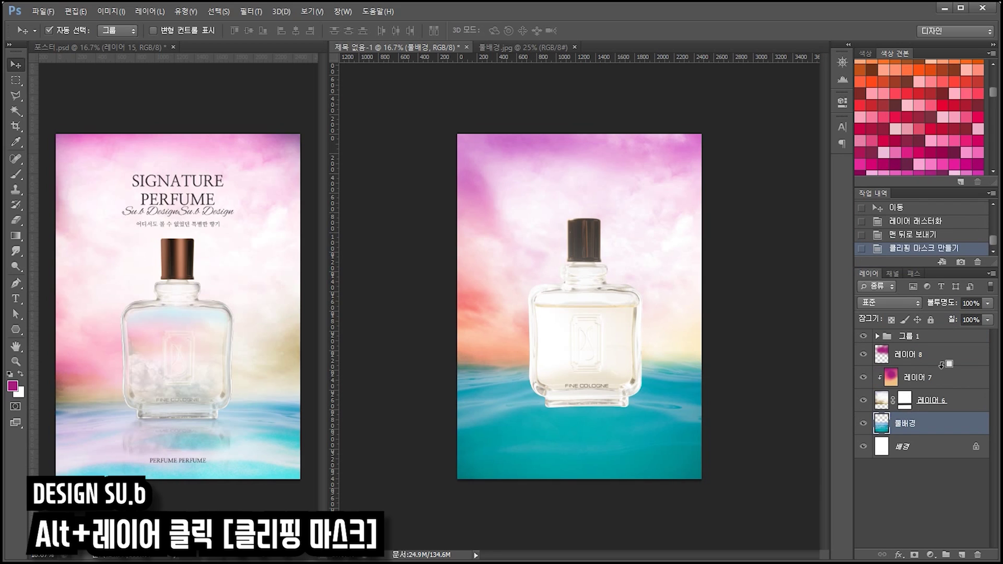
left_click(945, 365, "alt")
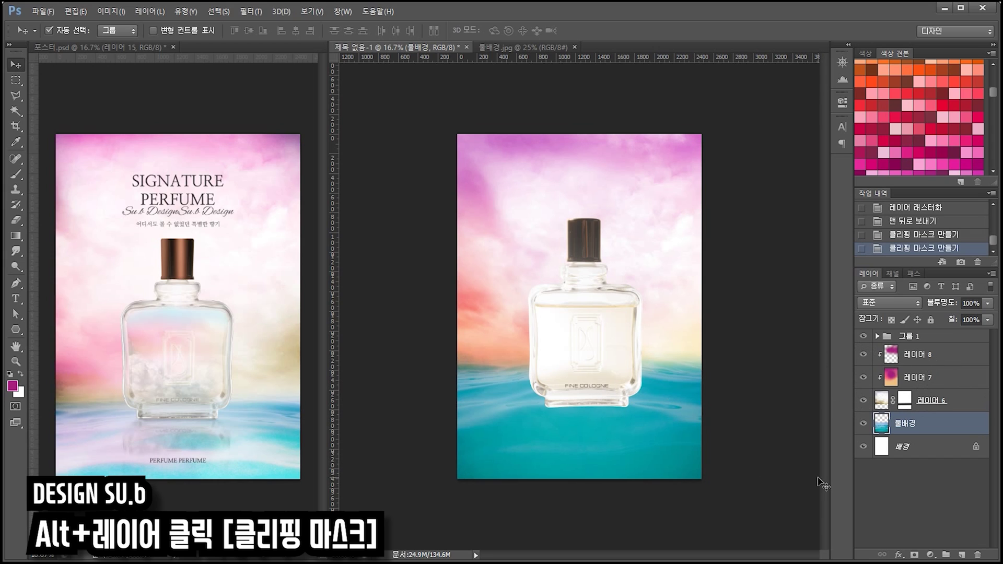
Step: Move the water photo down and enlarge it to about 135% across the poster base
left_click_drag(672, 426, 672, 450)
key("ctrl+t")
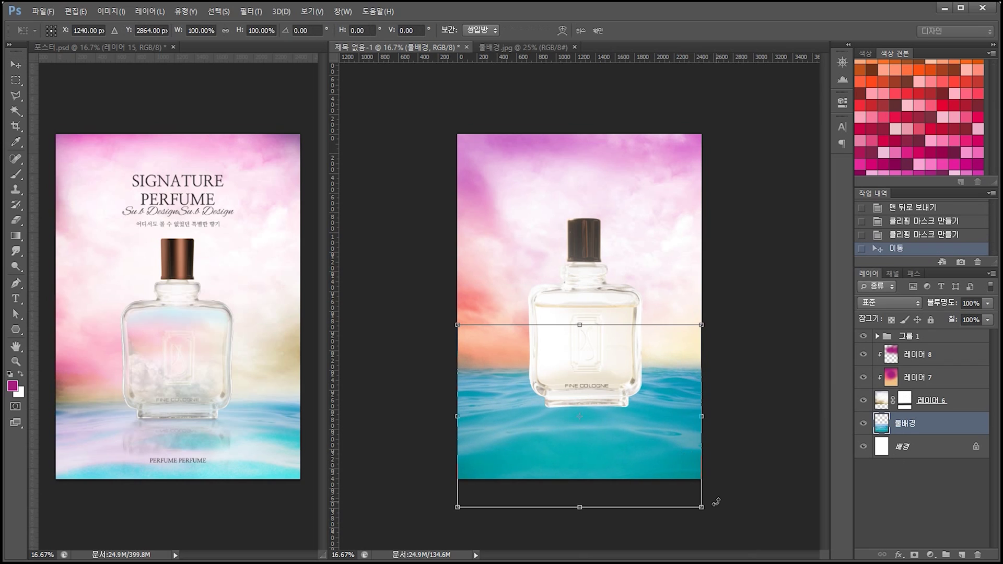
left_click_drag(701, 507, 748, 532)
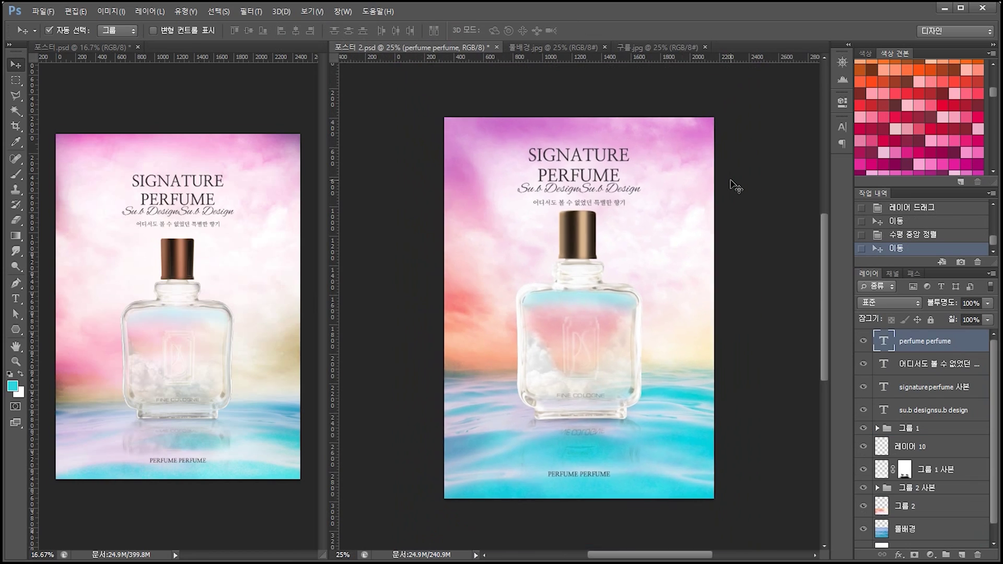
key("ctrl+minus")
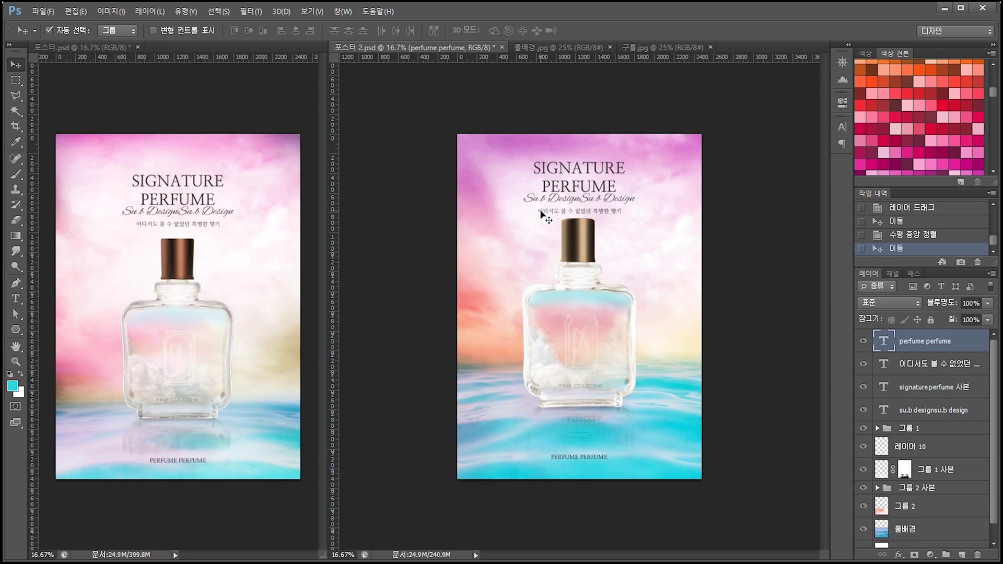
key("ctrl+plus")
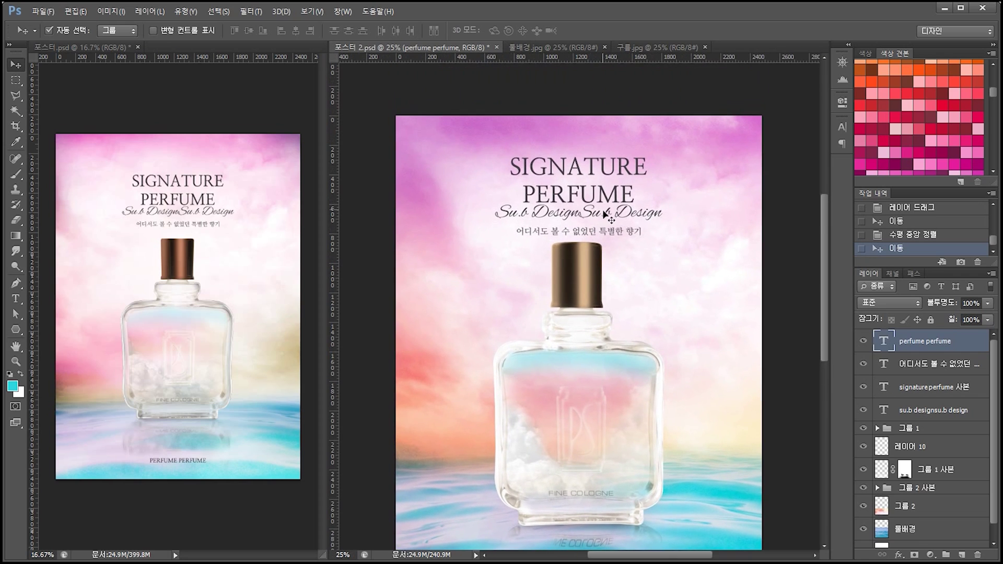
left_click_drag(634, 343, 608, 142)
key("ctrl+minus")
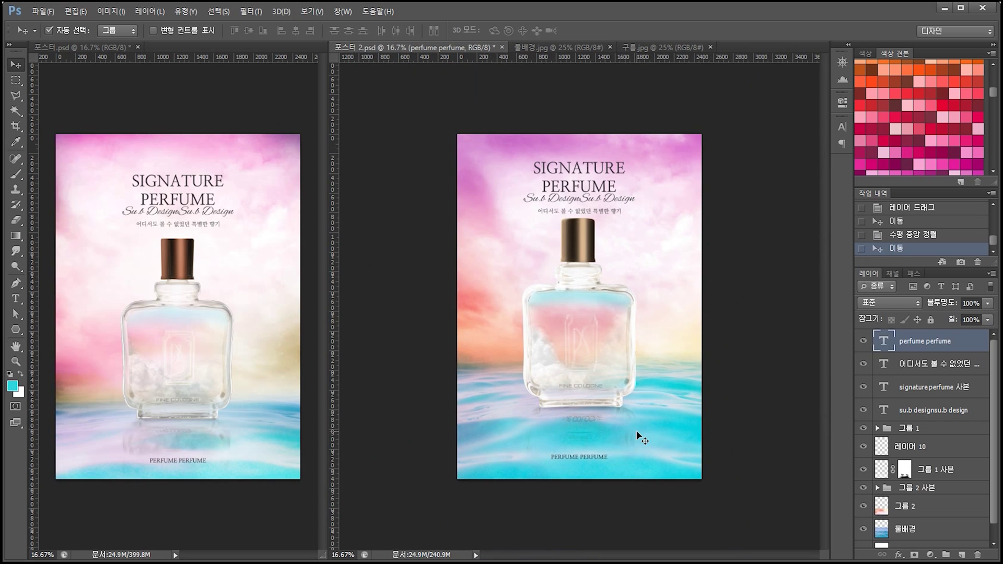